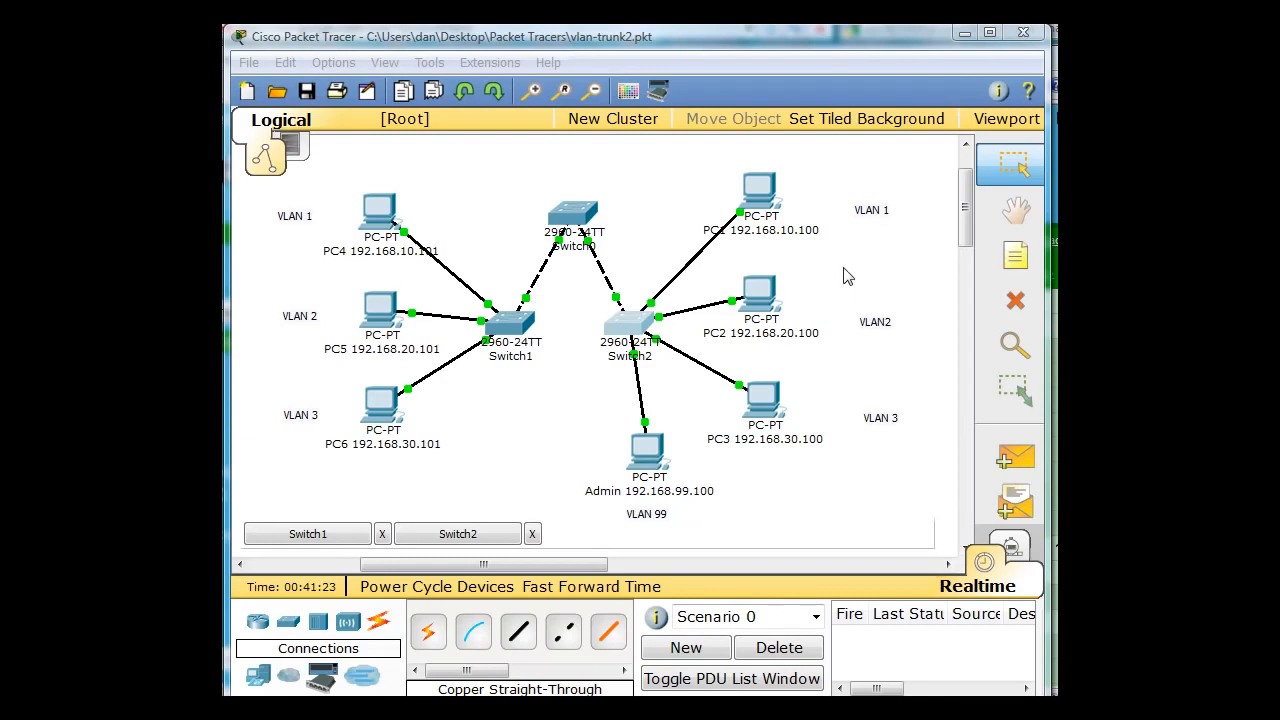
Relabel the VLAN notes beside PC1, PC2 and PC3 as VLAN 10, VLAN20 and VLAN 30
double_click(878, 209)
text(0)
double_click(884, 323)
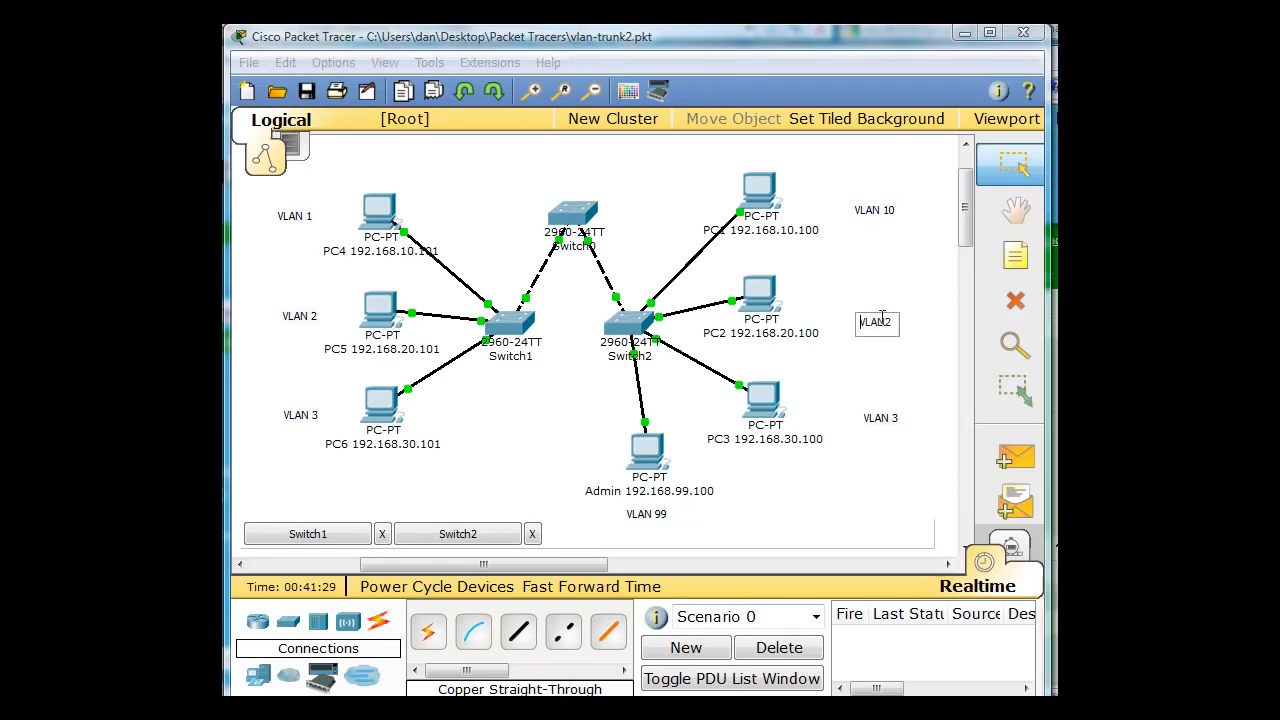
text(0)
double_click(892, 418)
text(0)
Relabel the VLAN notes beside PC6, PC5 and PC4 as VLAN 30, VLAN 20 and VLAN 10
double_click(306, 415)
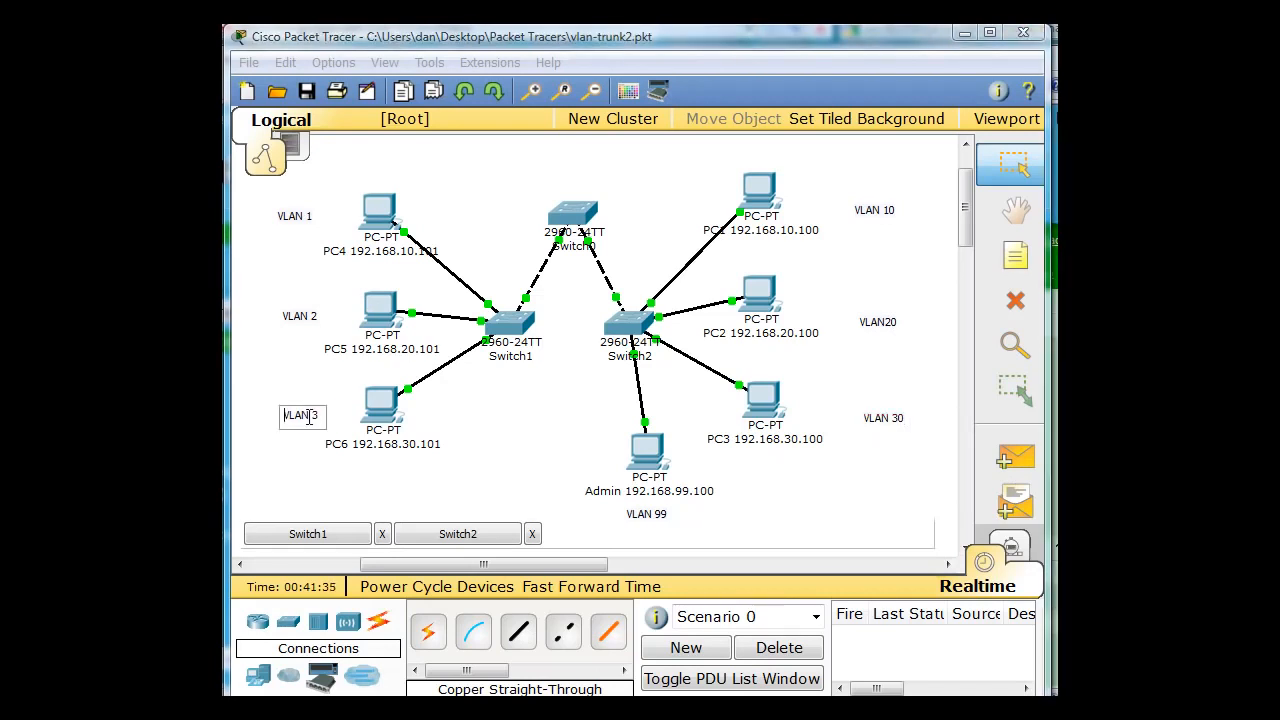
text(0)
double_click(316, 317)
text(0)
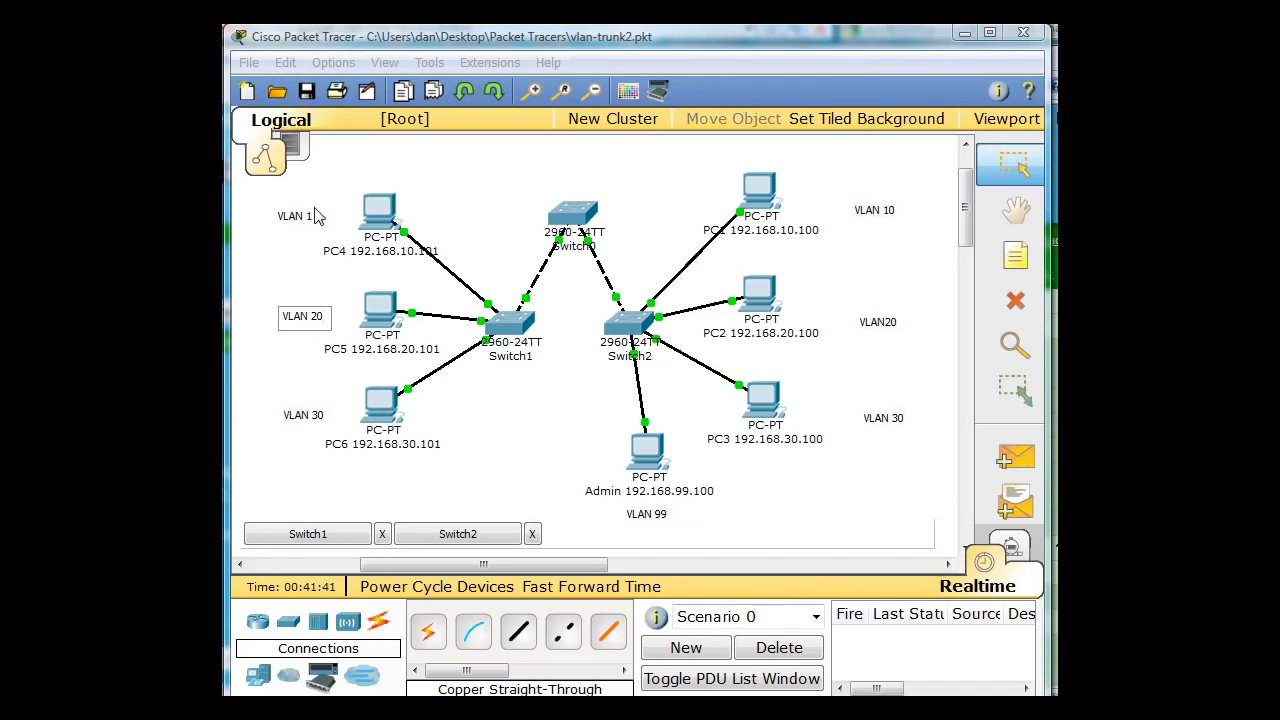
click(313, 224)
double_click(318, 224)
text(0)
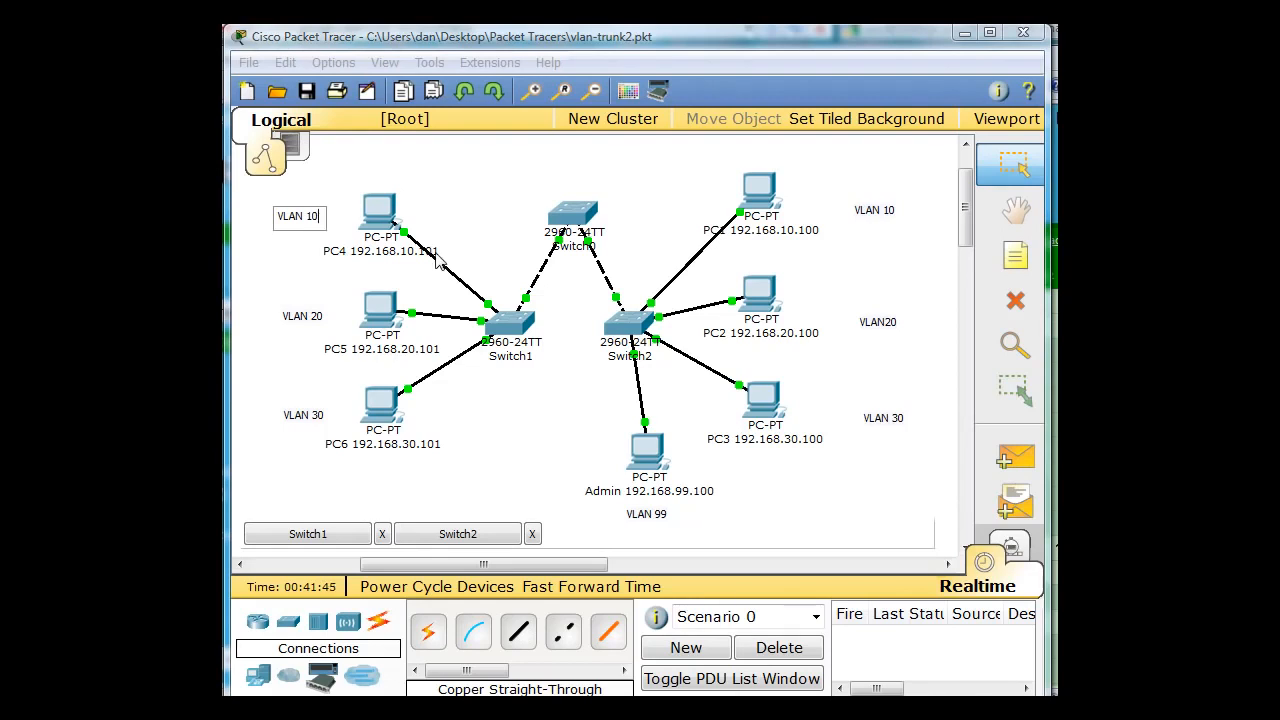
click(281, 308)
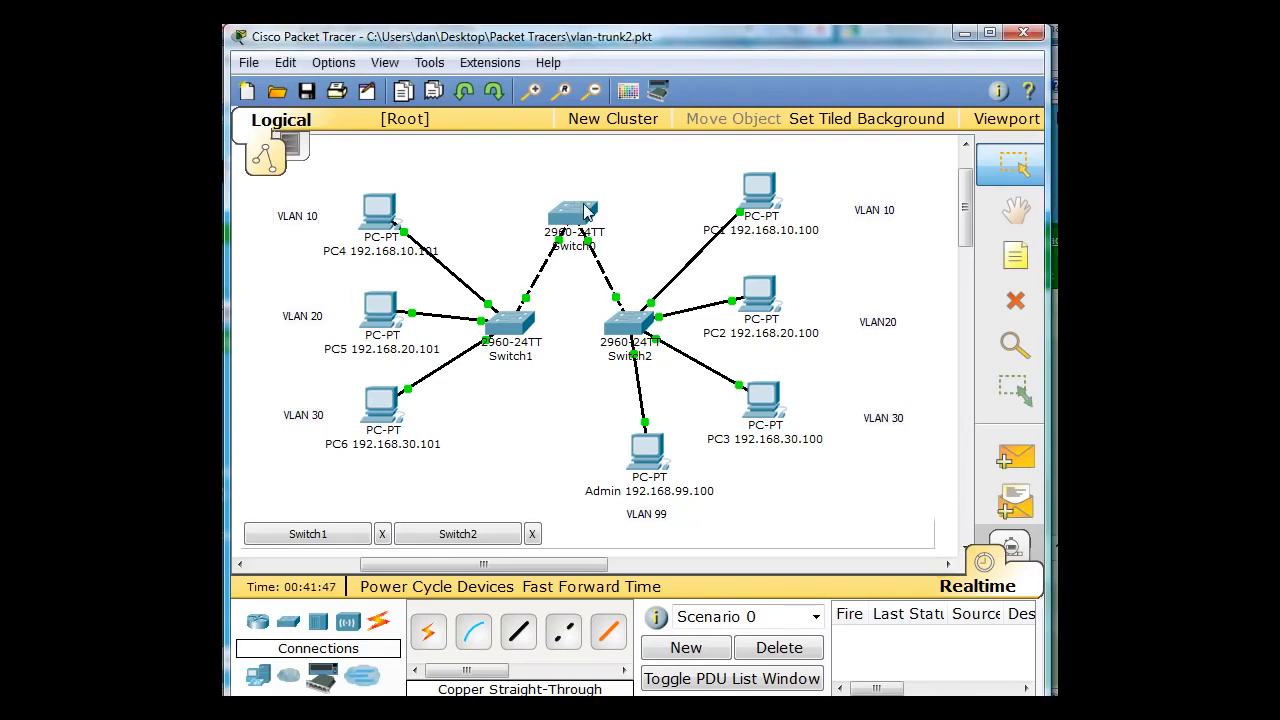
Open Switch0's command line, move its window fully into view and bring up fresh prompts below the VLAN listing
mouse_move(585, 215)
click(580, 216)
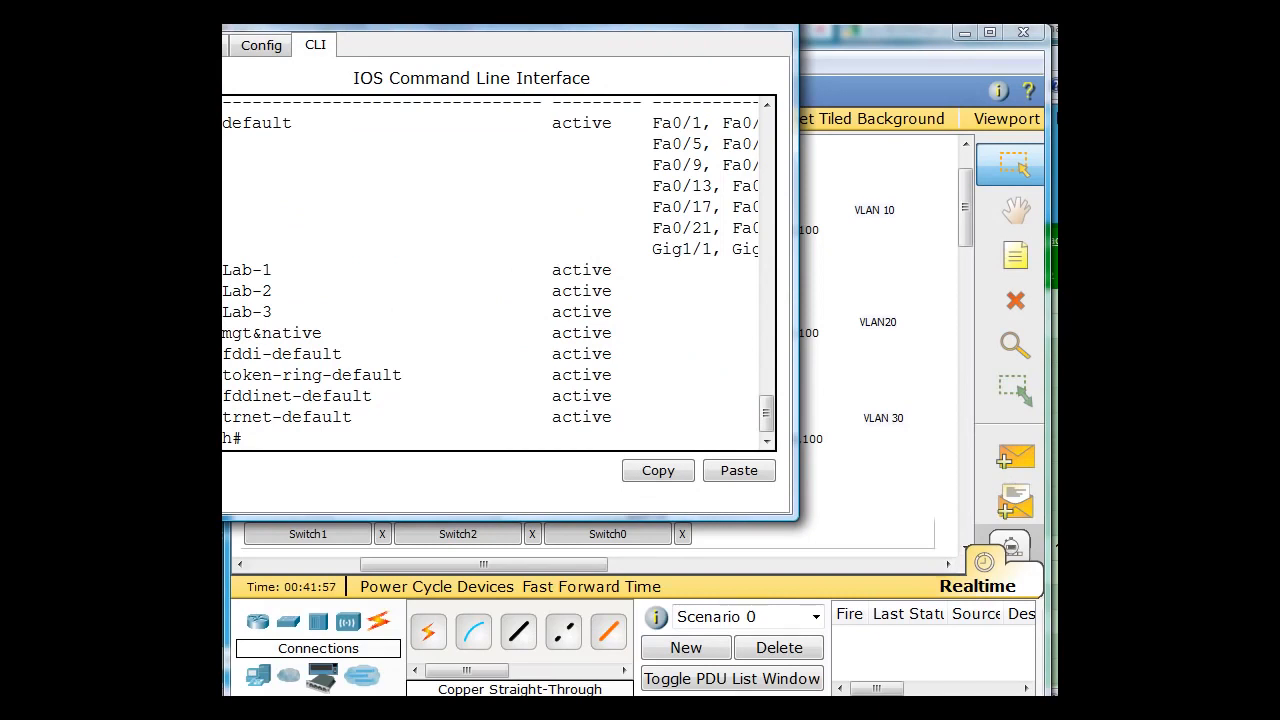
click(940, 497)
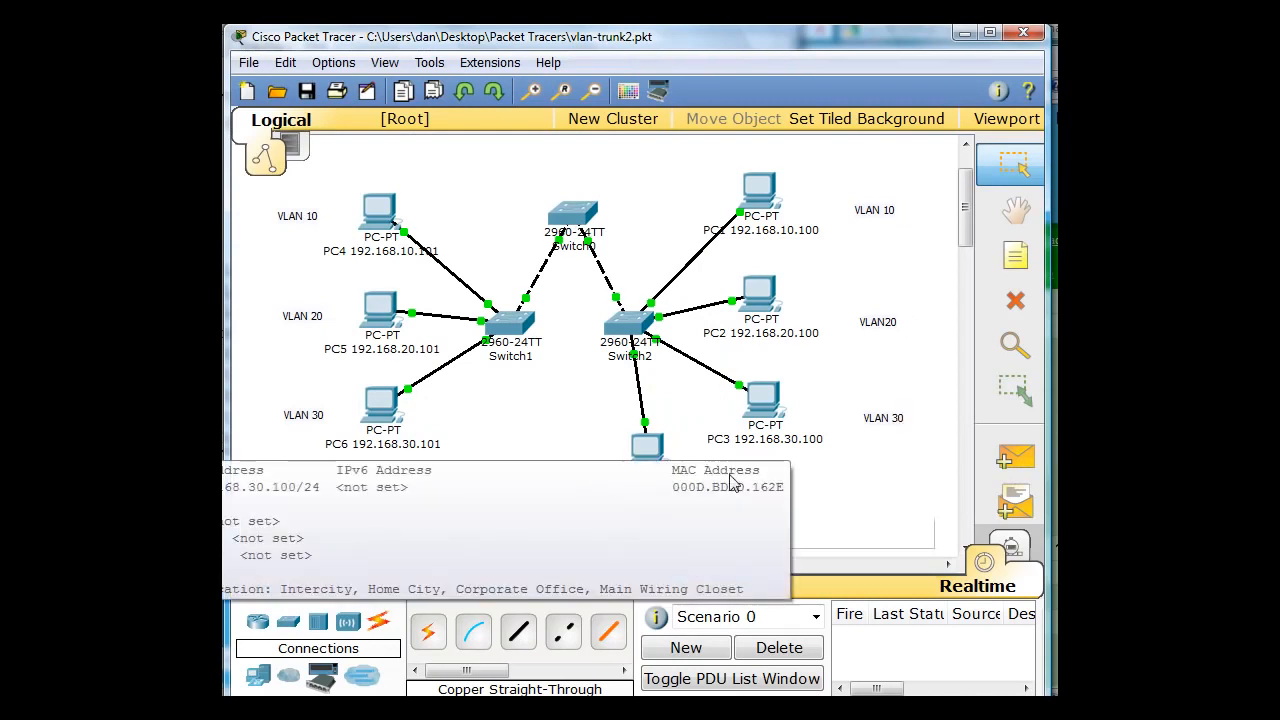
click(586, 212)
drag(461, 26, 599, 92)
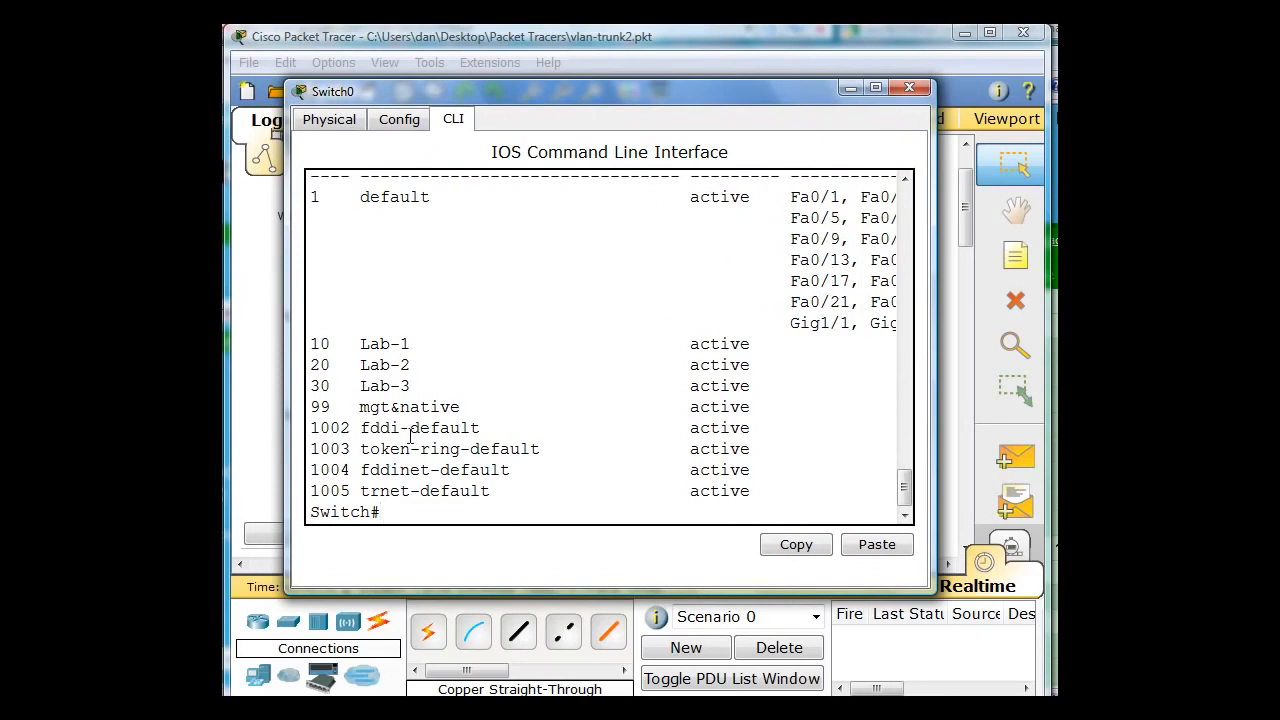
key(Return)
key(Return)
key(Return)
key(Return)
key(Return)
key(Return)
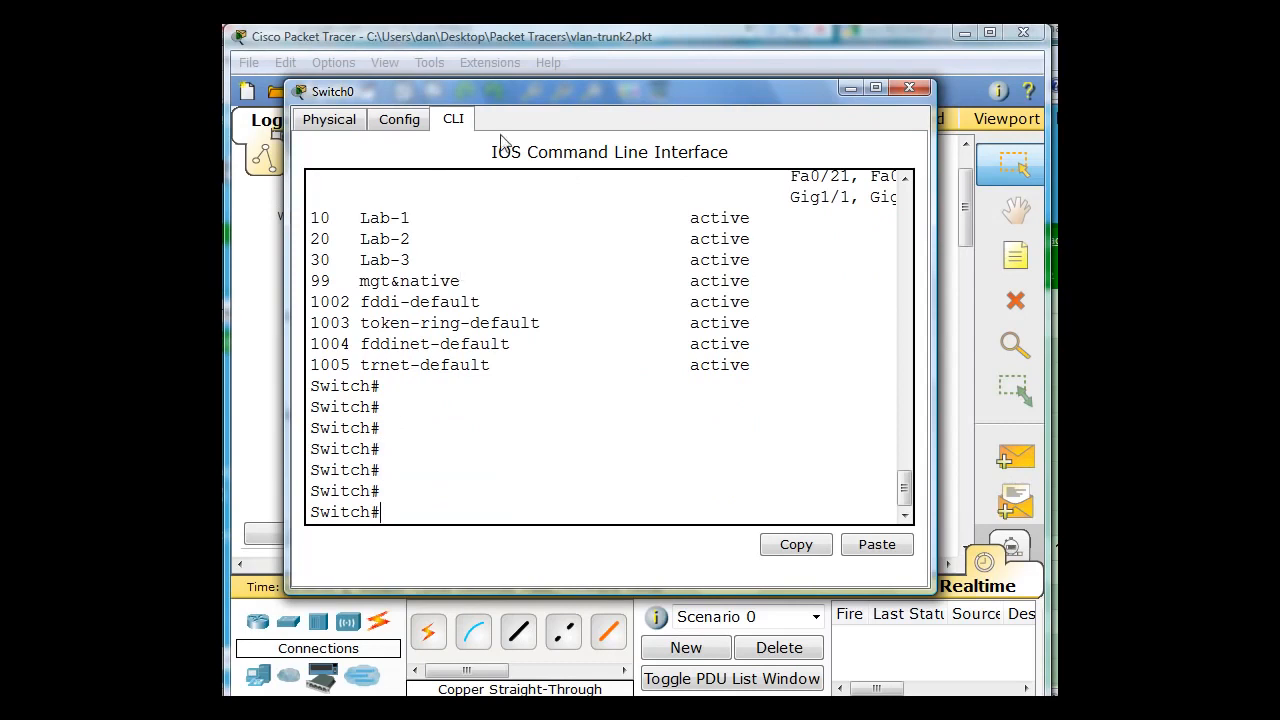
mouse_move(537, 89)
mouse_down()
mouse_move(570, 109)
mouse_move(555, 101)
mouse_up()
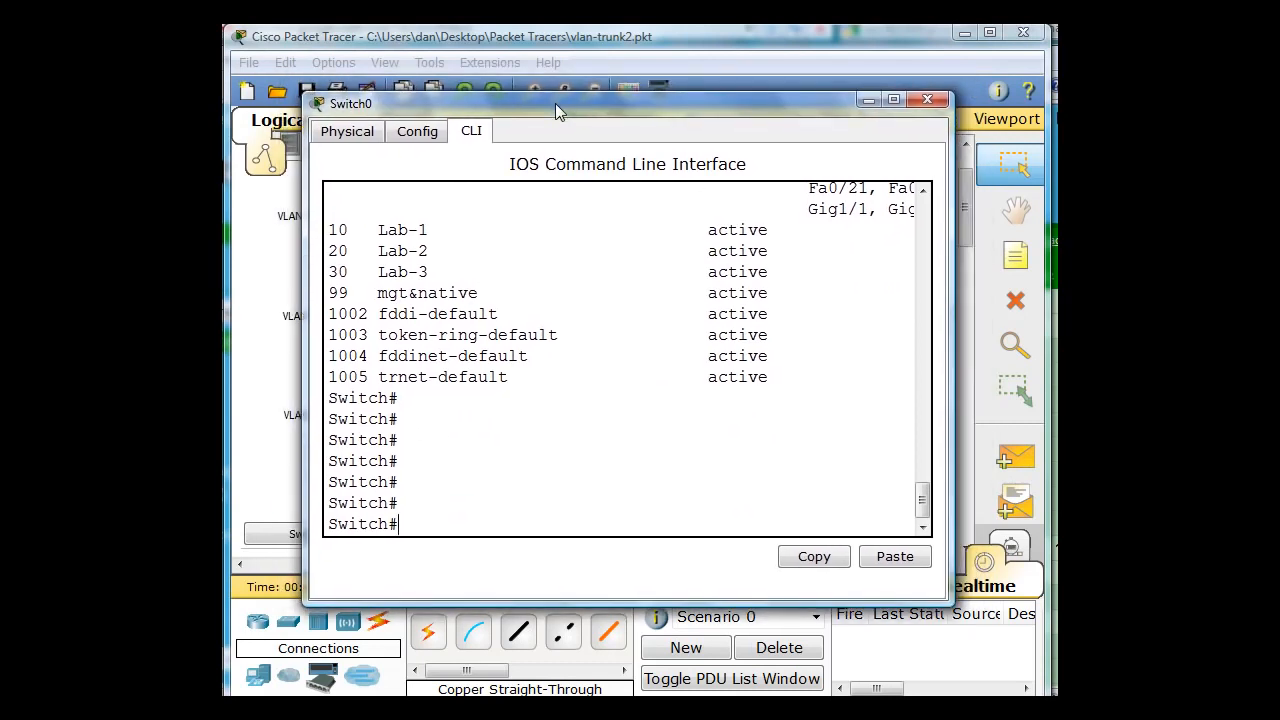
text(interface range)
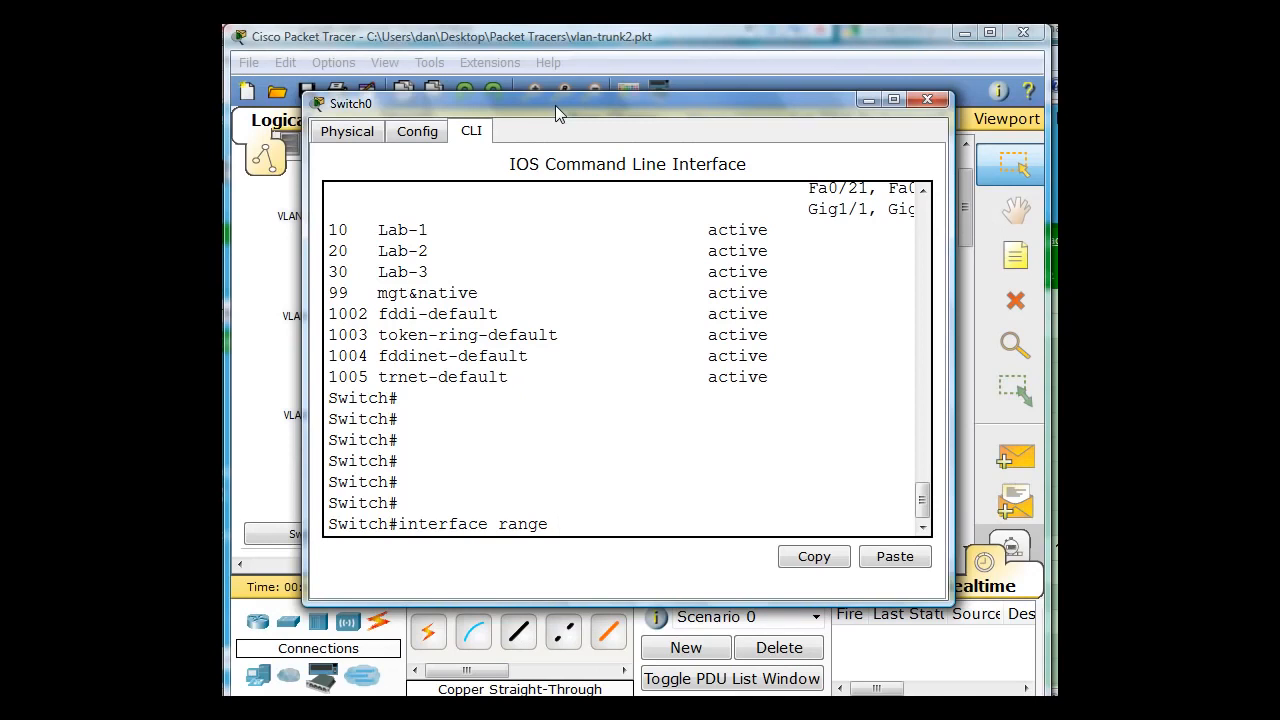
key(BackSpace)
key(BackSpace)
key(BackSpace)
key(BackSpace)
key(BackSpace)
key(BackSpace)
key(BackSpace)
key(BackSpace)
key(BackSpace)
key(BackSpace)
key(BackSpace)
key(BackSpace)
key(BackSpace)
key(BackSpace)
key(BackSpace)
key(BackSpace)
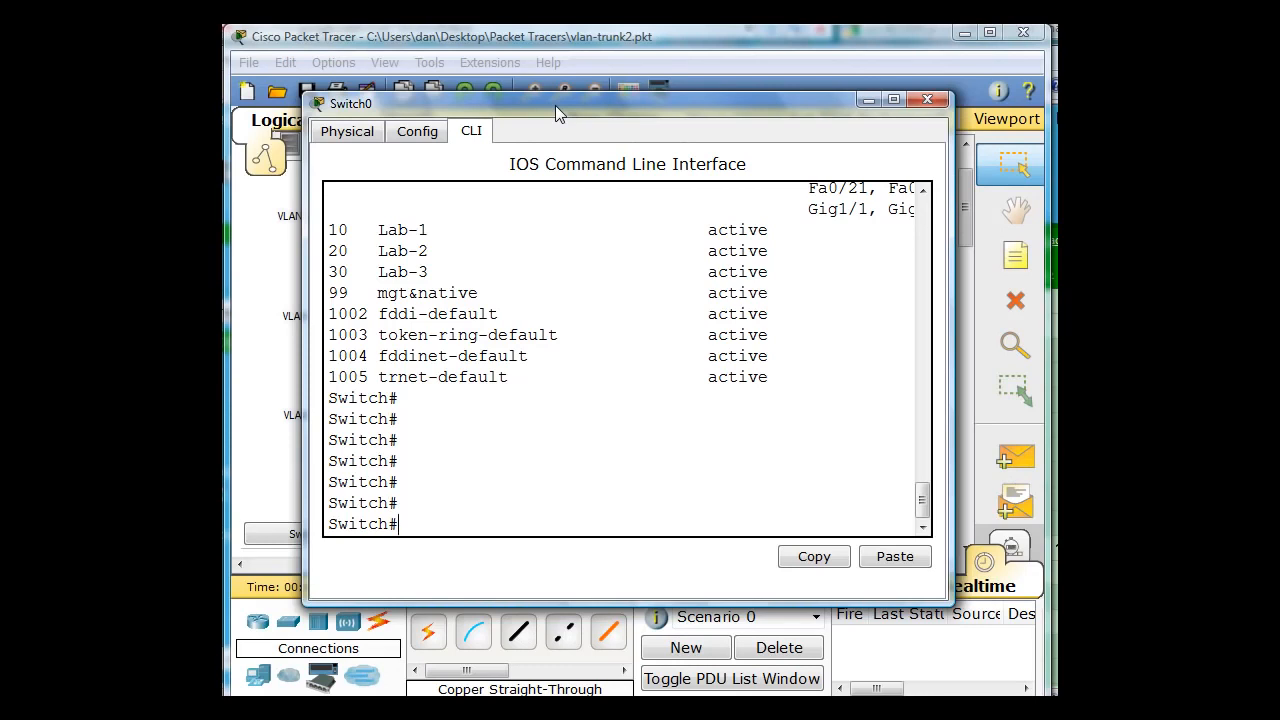
Enter global configuration mode on Switch0 and try to select the ports with int range fa0/6-0/10
text(conf t)
key(Return)
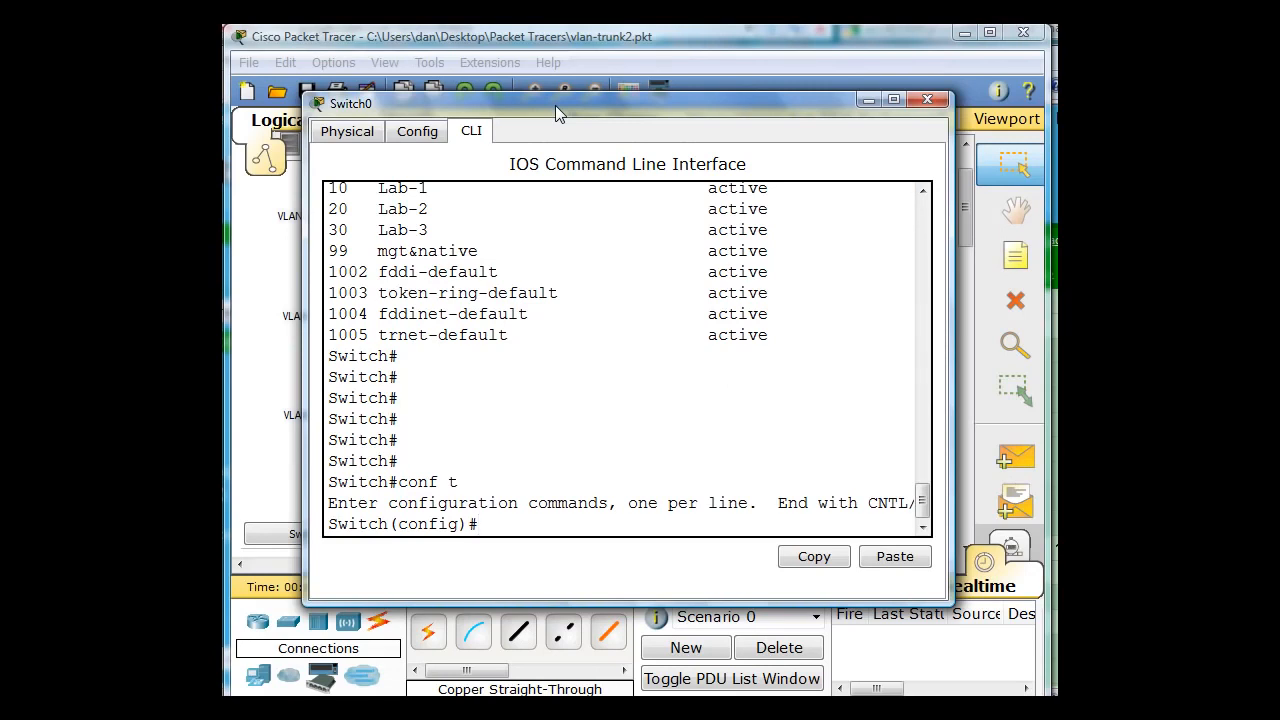
text(int range fa0/6)
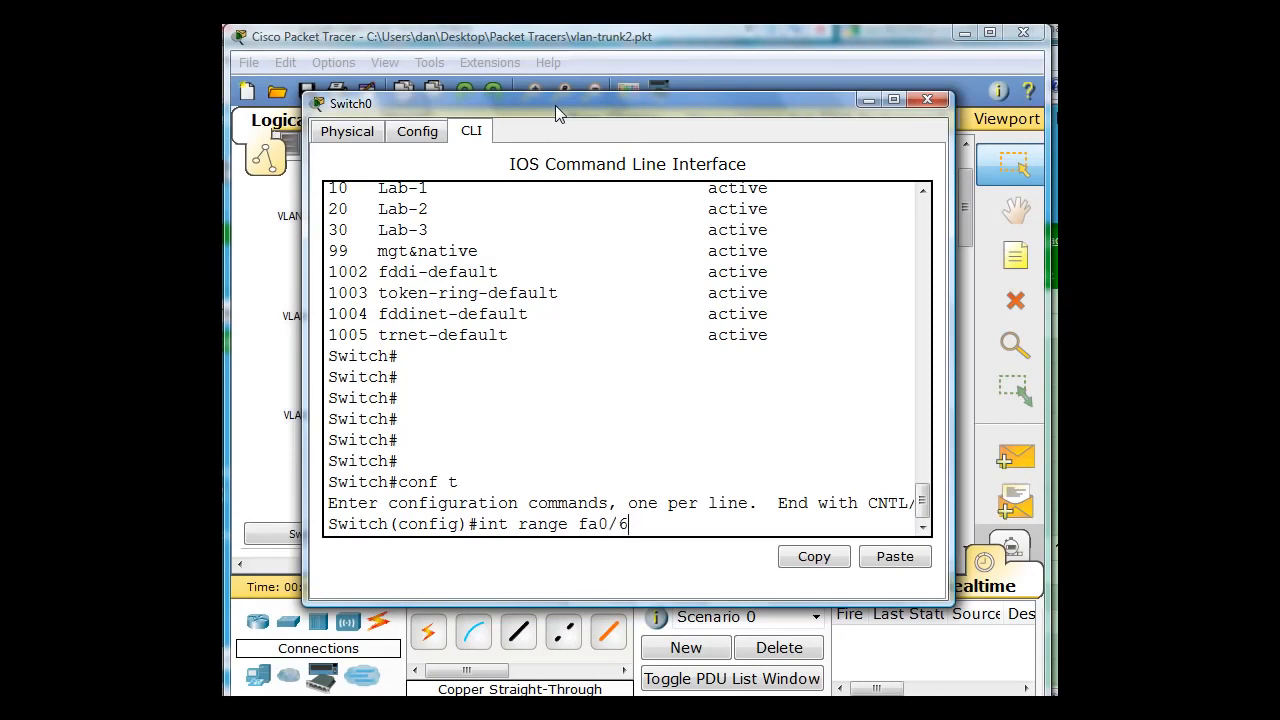
text(-)
text(10)
key(BackSpace)
key(BackSpace)
text(0/10)
key(Return)
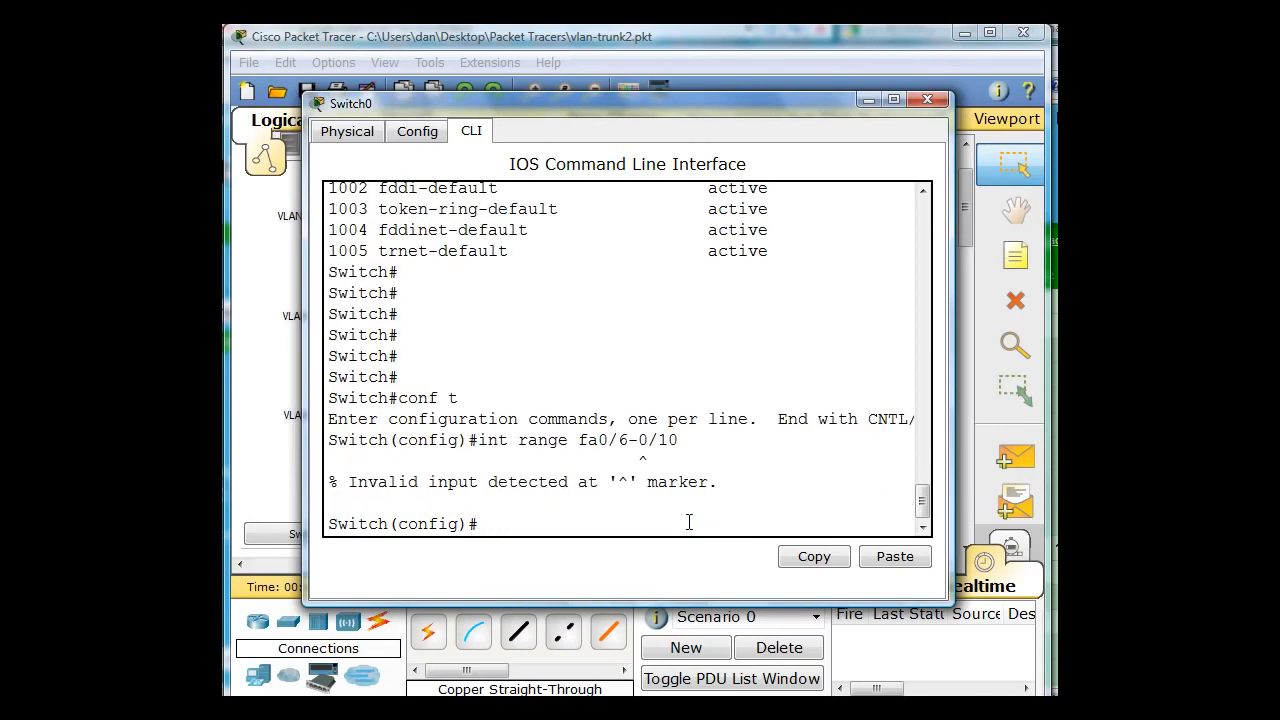
Correct the previous command to int range fa0/6-10 and run it to select those ports
key(Up)
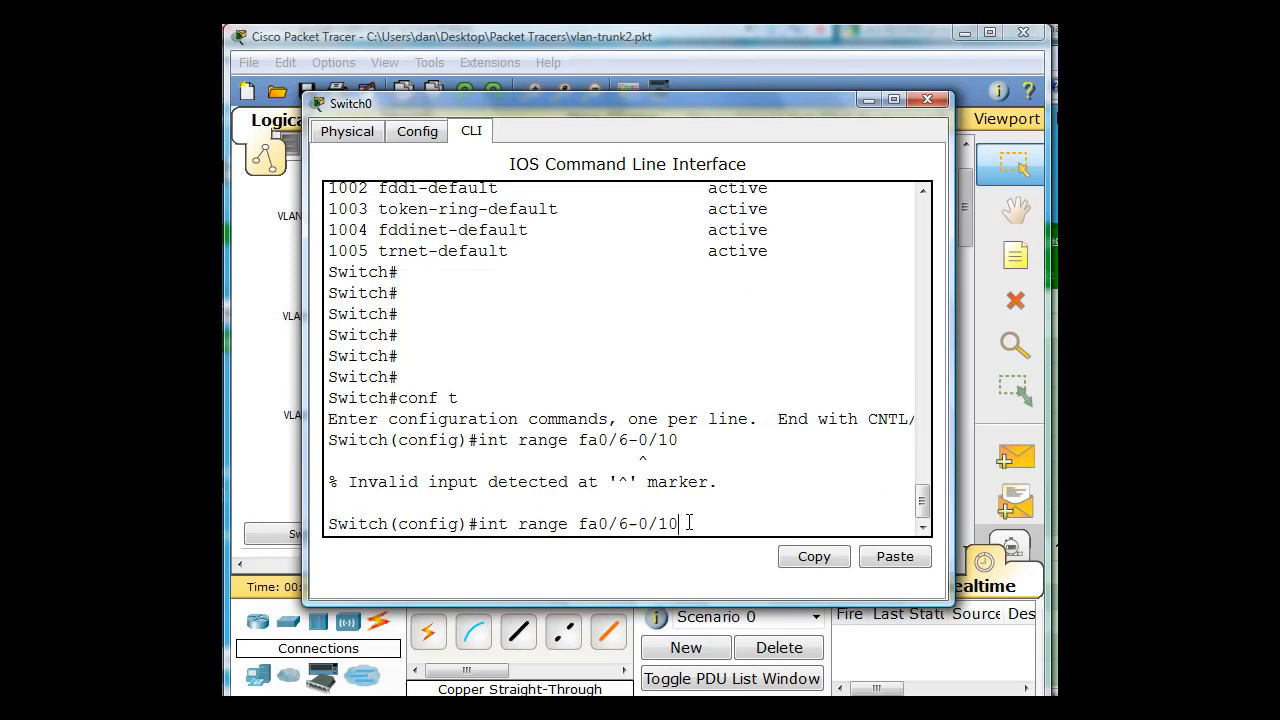
key(BackSpace)
key(BackSpace)
key(BackSpace)
key(BackSpace)
text(10)
key(Return)
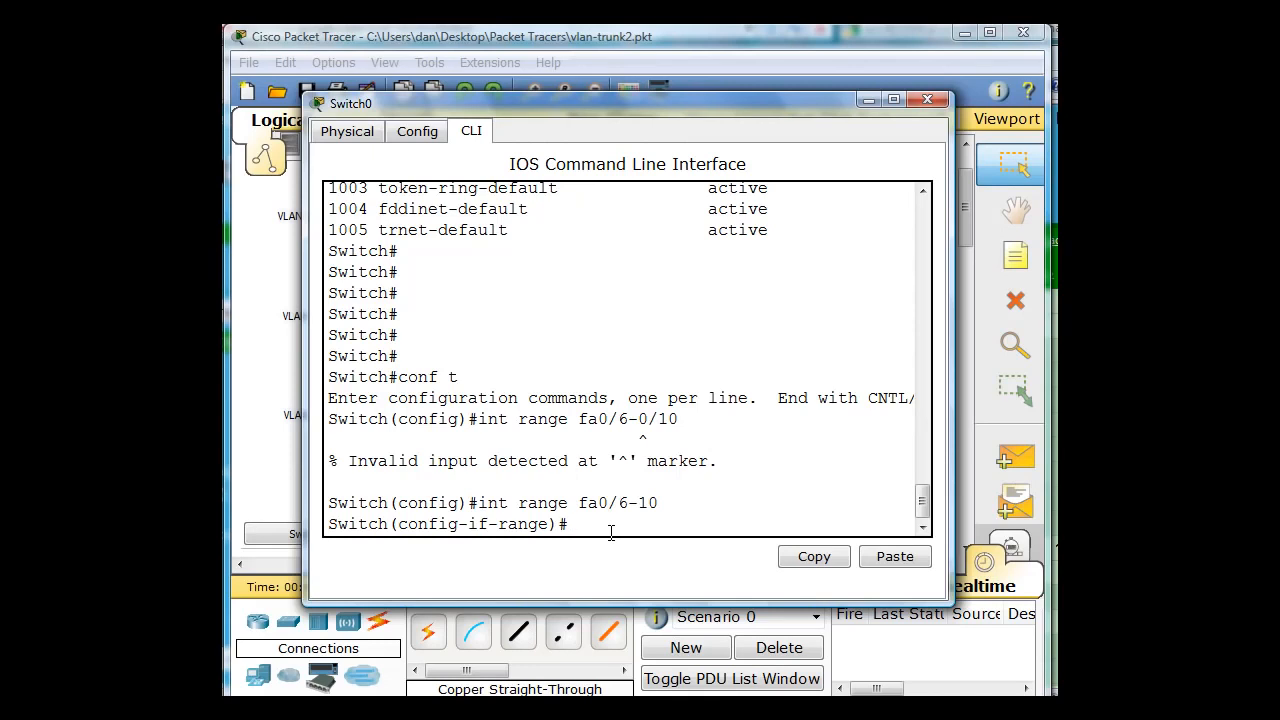
List the switchport mode options, then set the selected ports to access mode and assign them to VLAN 10
text(switchport mode)
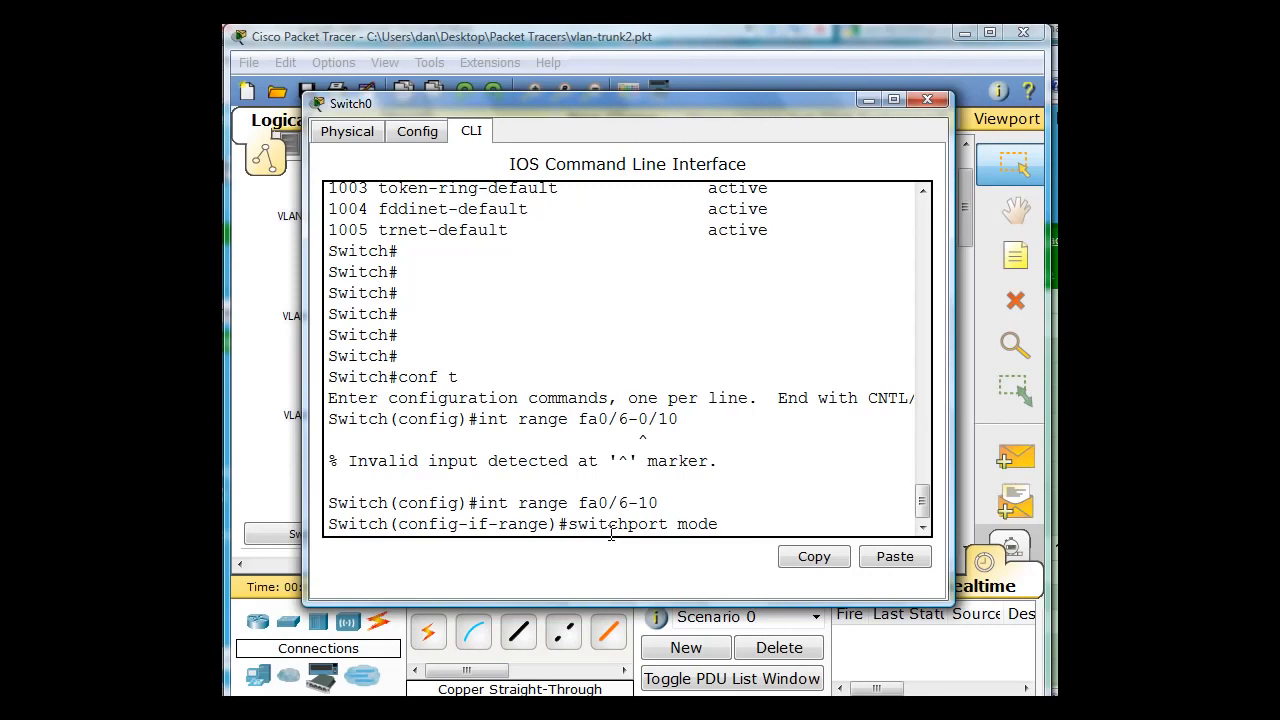
text( ?)
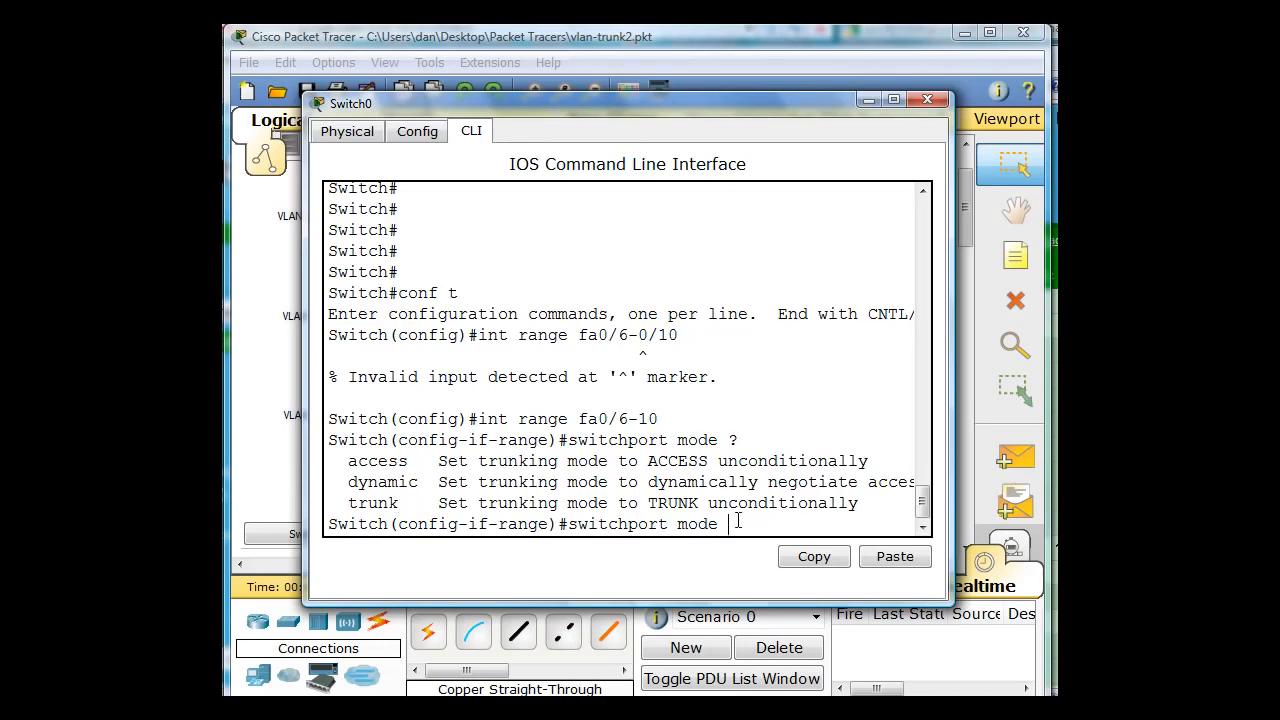
text(access)
key(Return)
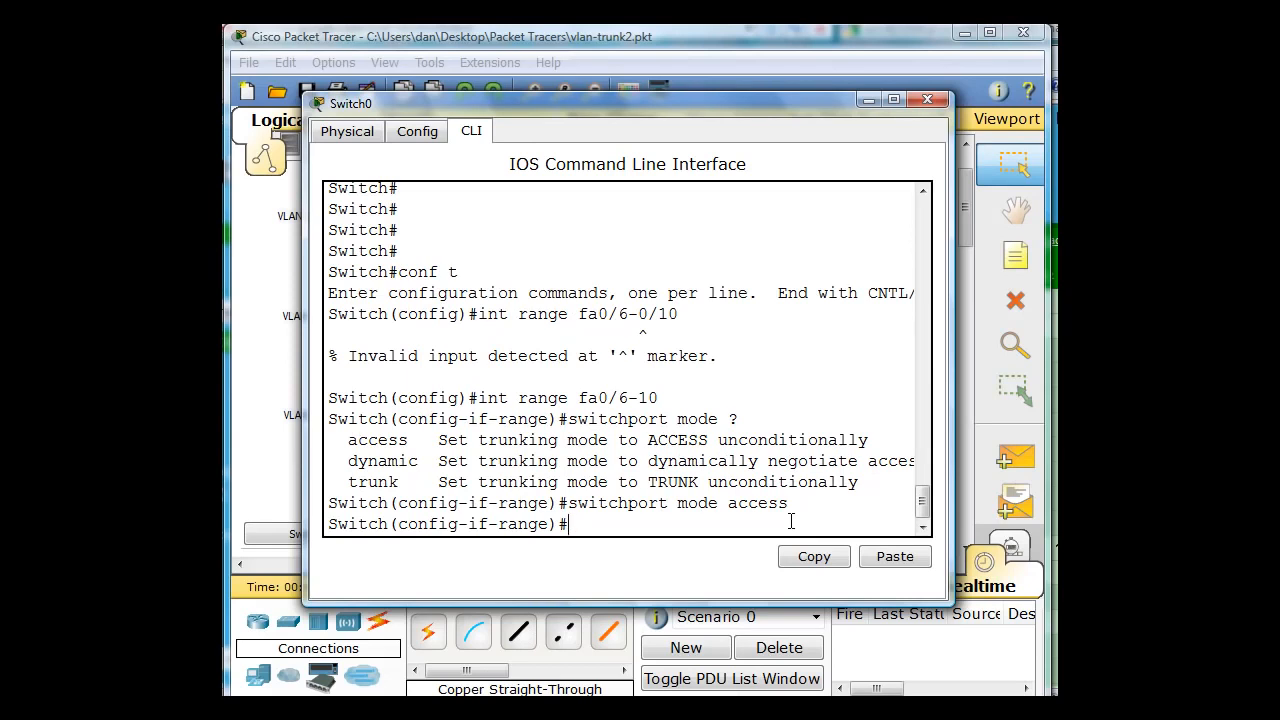
text(switchport access)
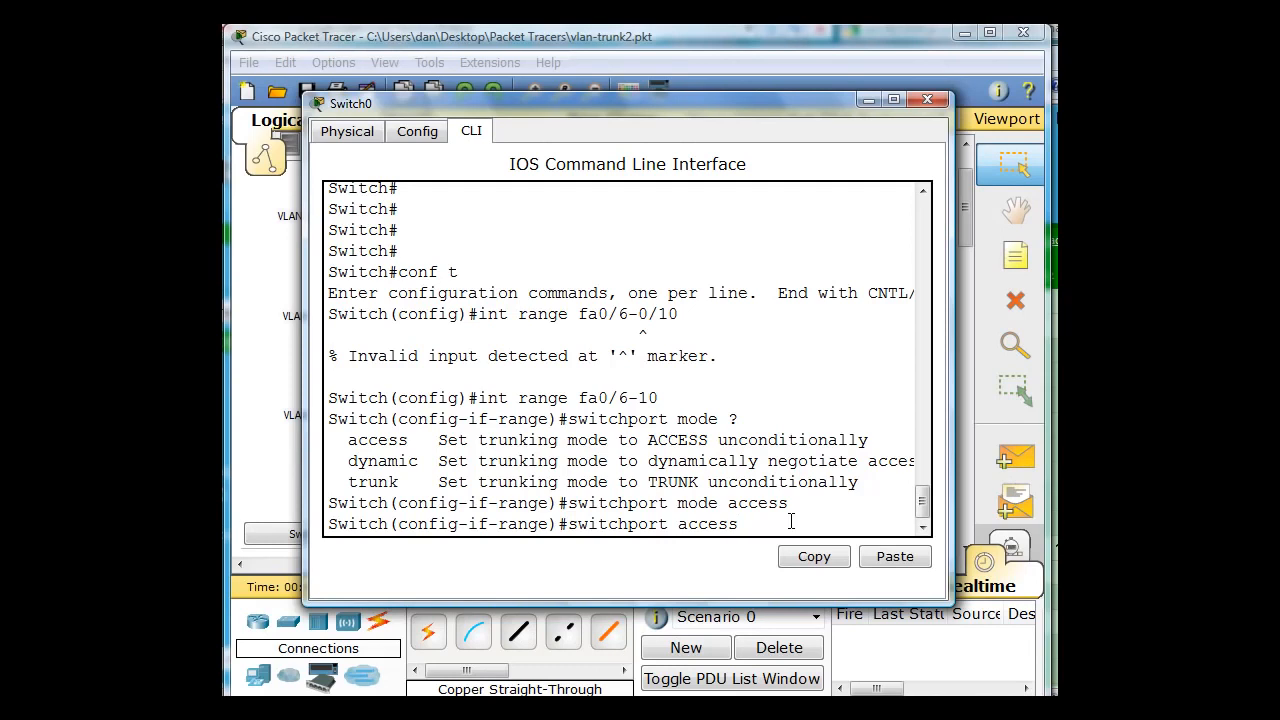
text( vlan 10)
key(Return)
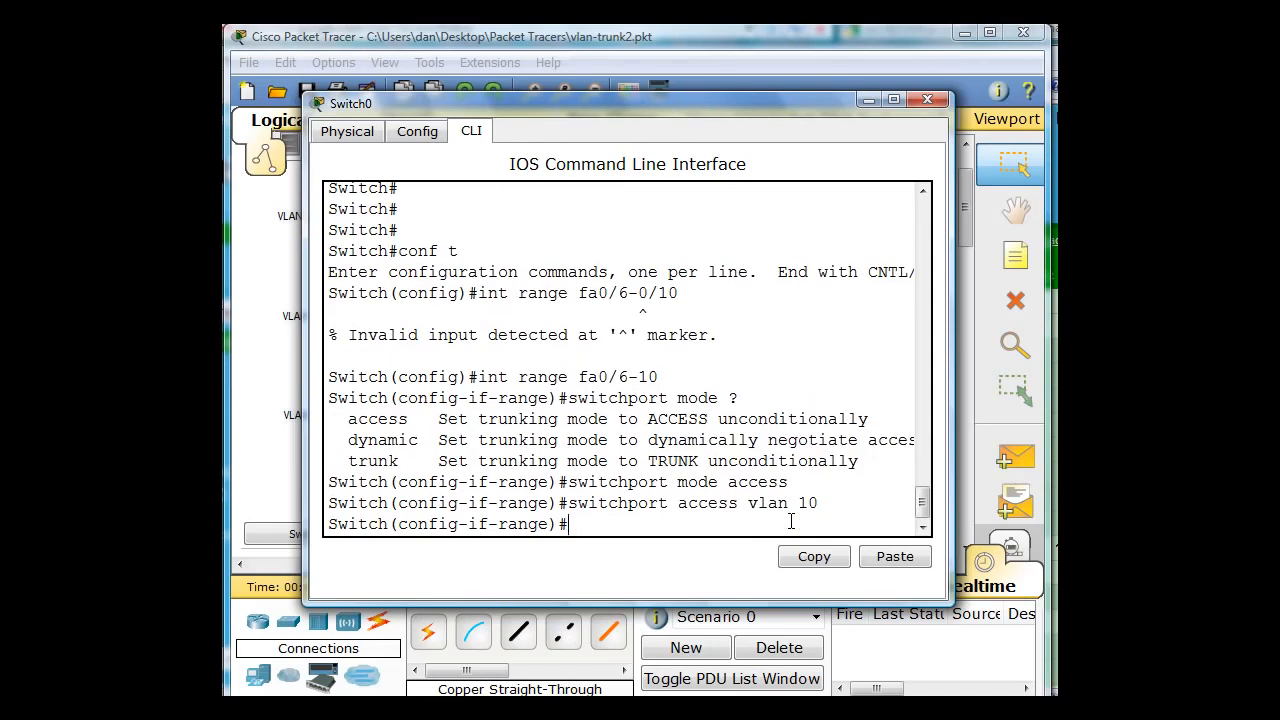
Check Switch0's port status and VLAN summary in the topology, then return to its command line
click(869, 99)
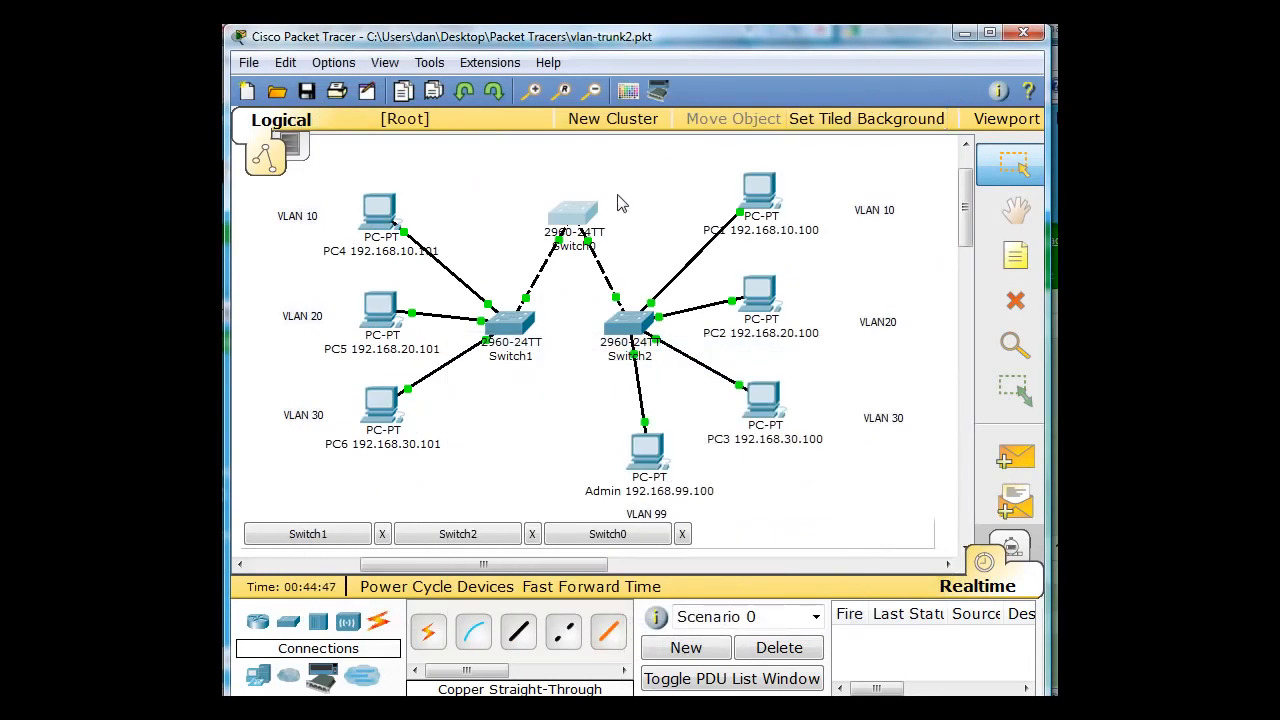
click(578, 218)
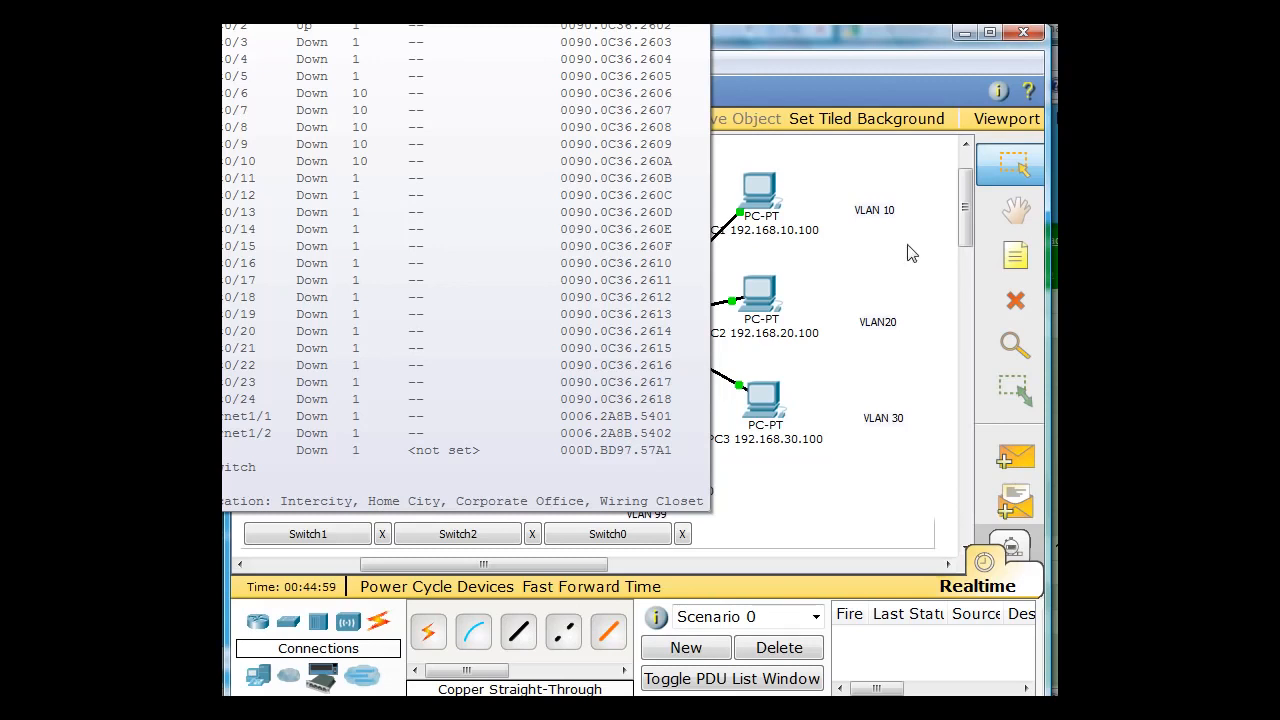
click(884, 262)
click(586, 222)
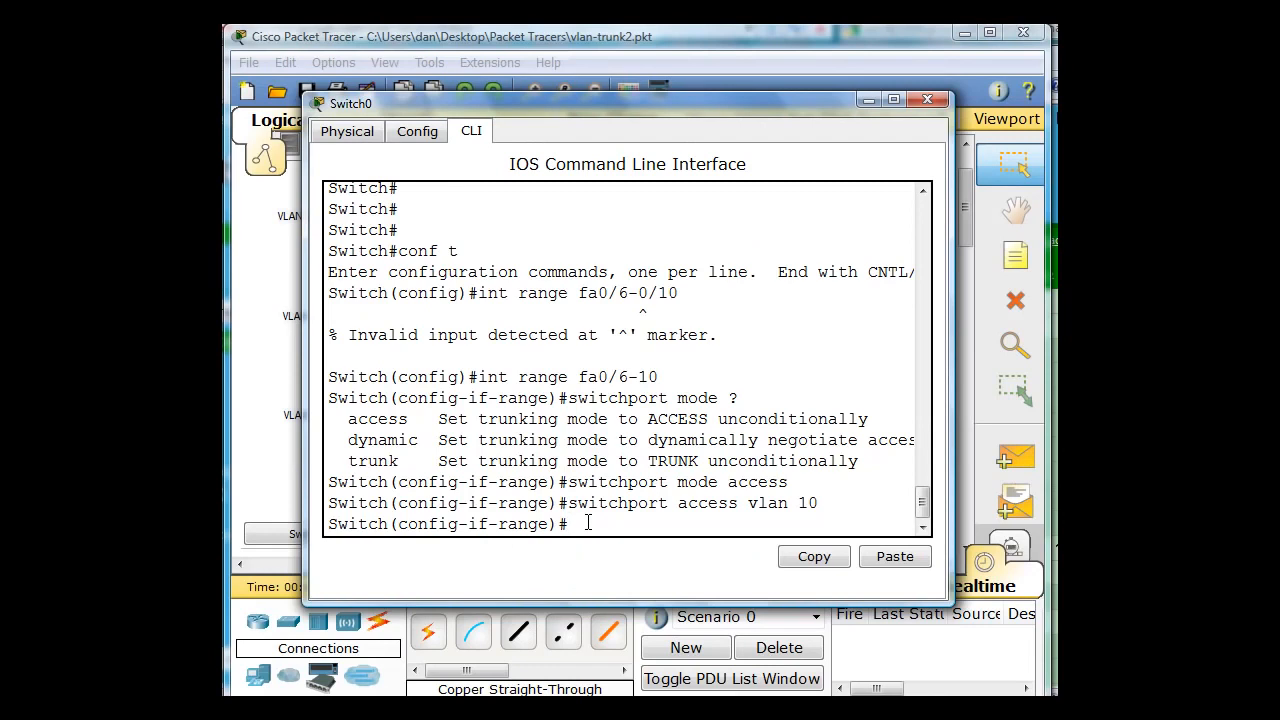
Enable the selected ports with no shutdown and exit back to privileged mode
text(no shutdown)
key(Return)
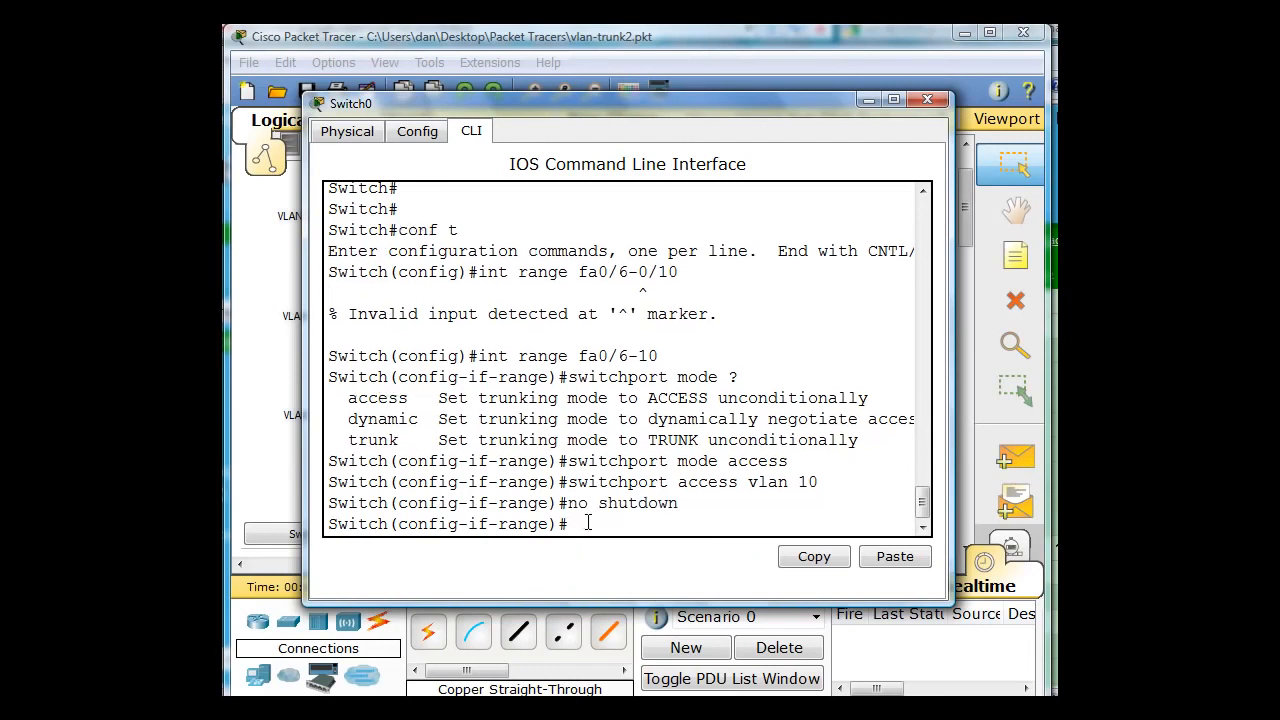
text(exit)
key(Return)
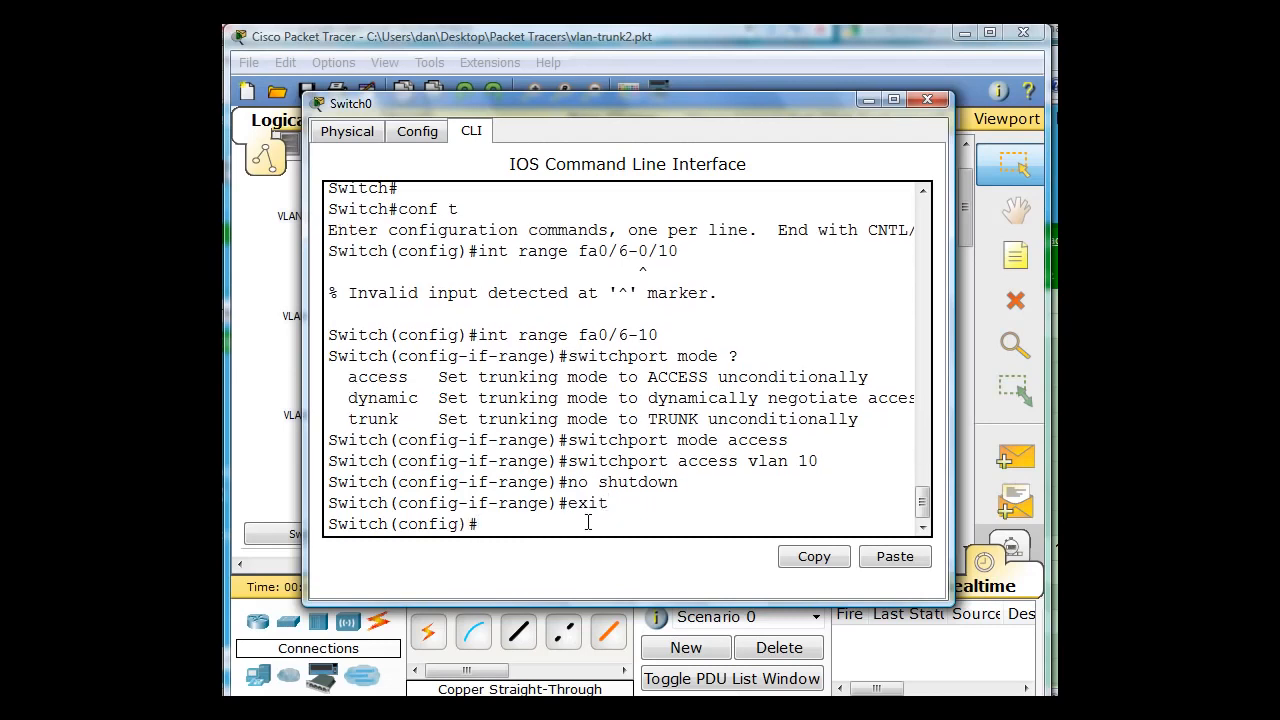
text(exit)
key(Return)
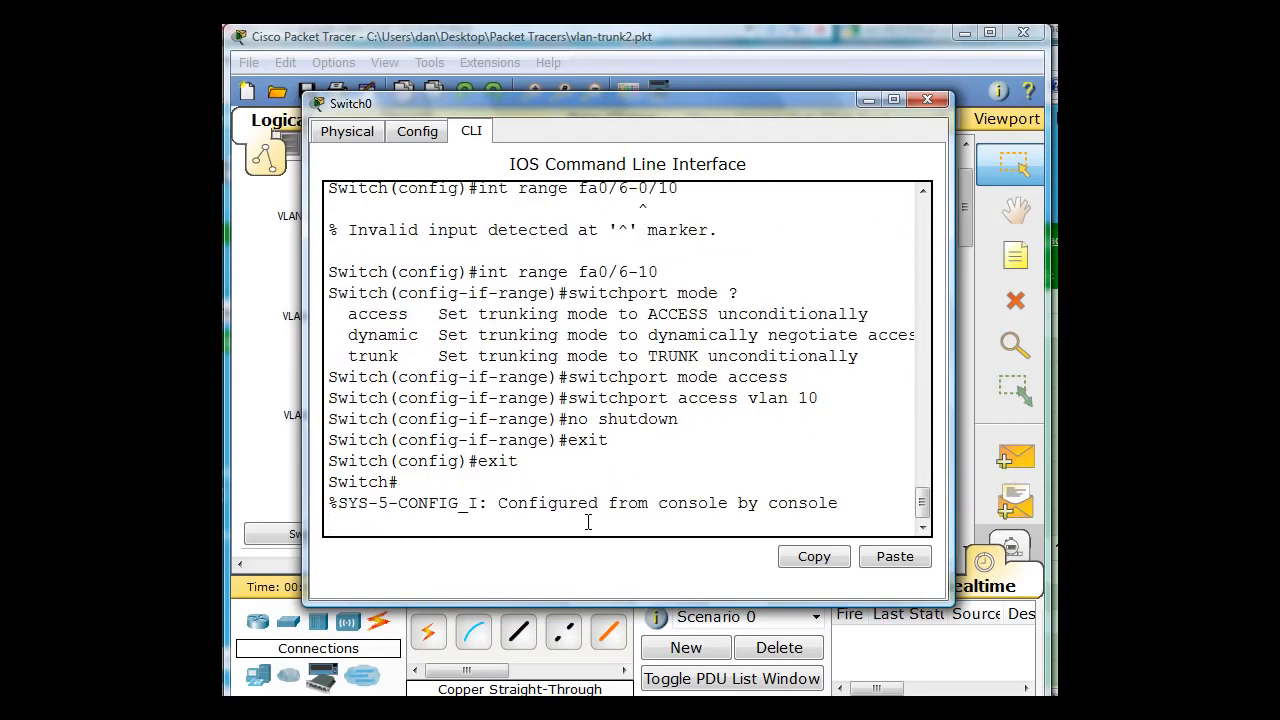
Display the VLAN list on Switch0 and widen the window to read the port assignments
key(Return)
text(sh)
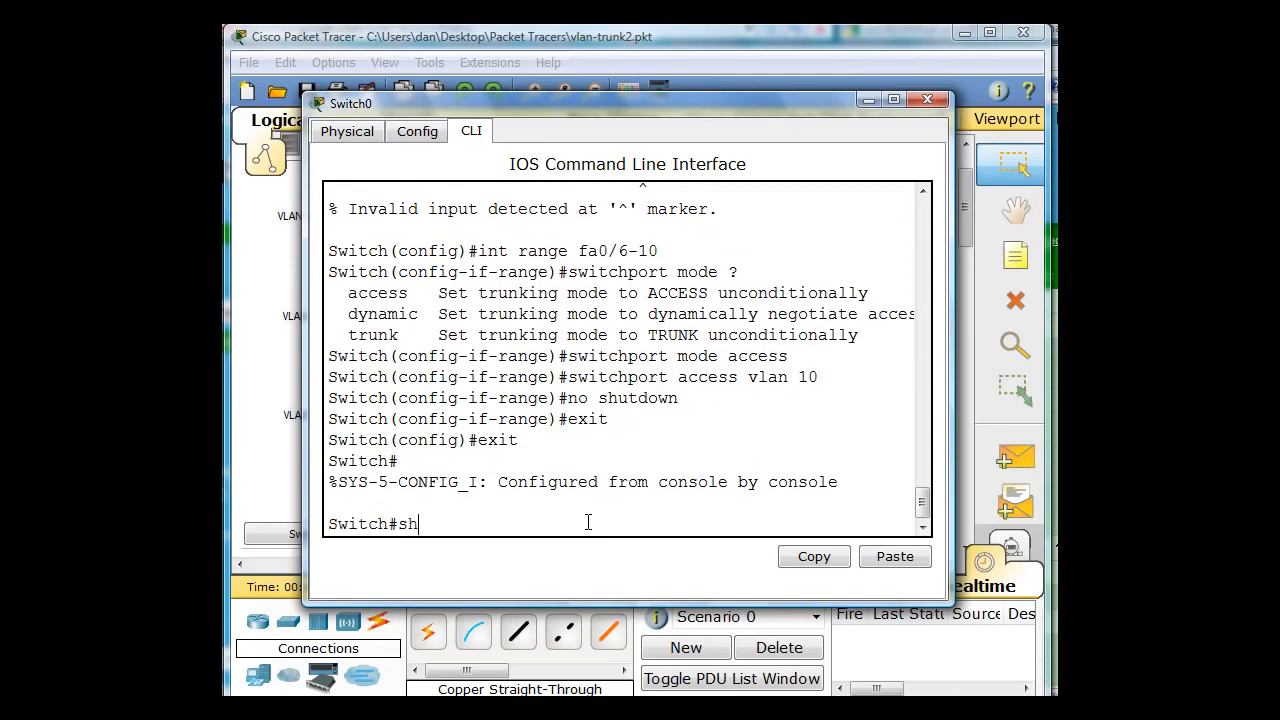
key(BackSpace)
key(Up)
key(Up)
key(Return)
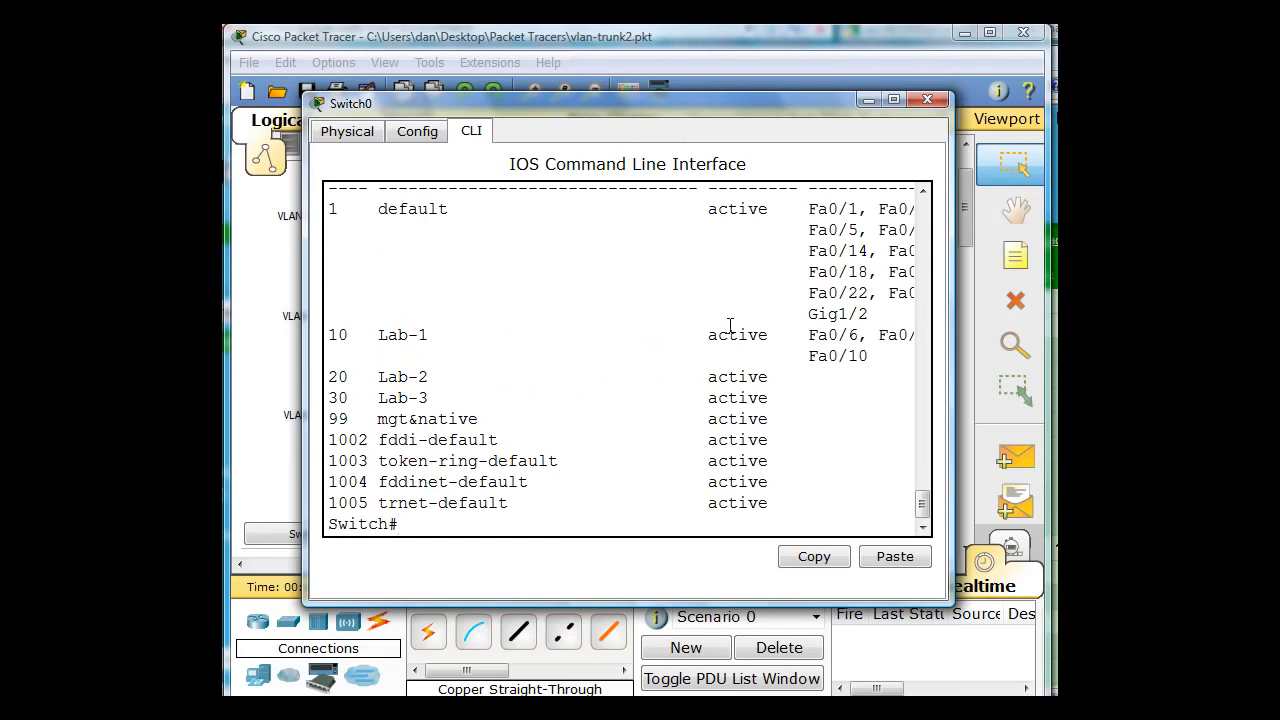
drag(951, 425, 1118, 425)
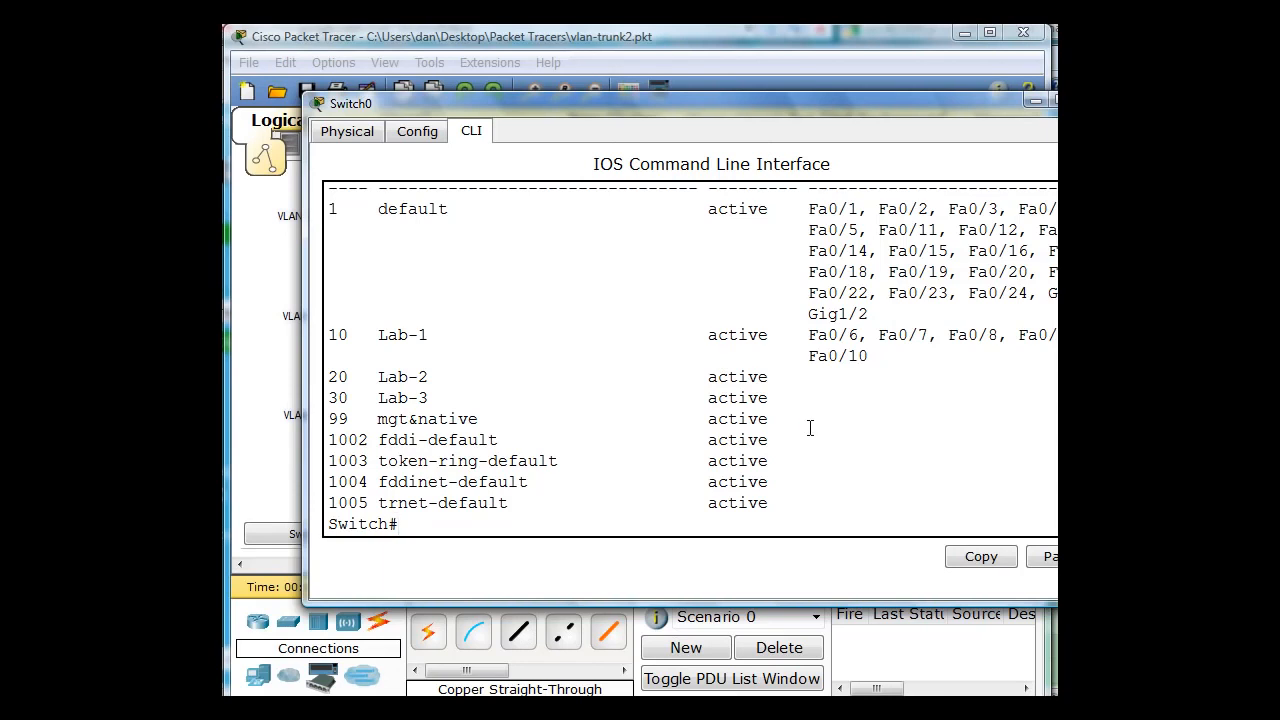
Enter global configuration mode and try to select the next group of ports with int fa0/11-17
text(configure terminal)
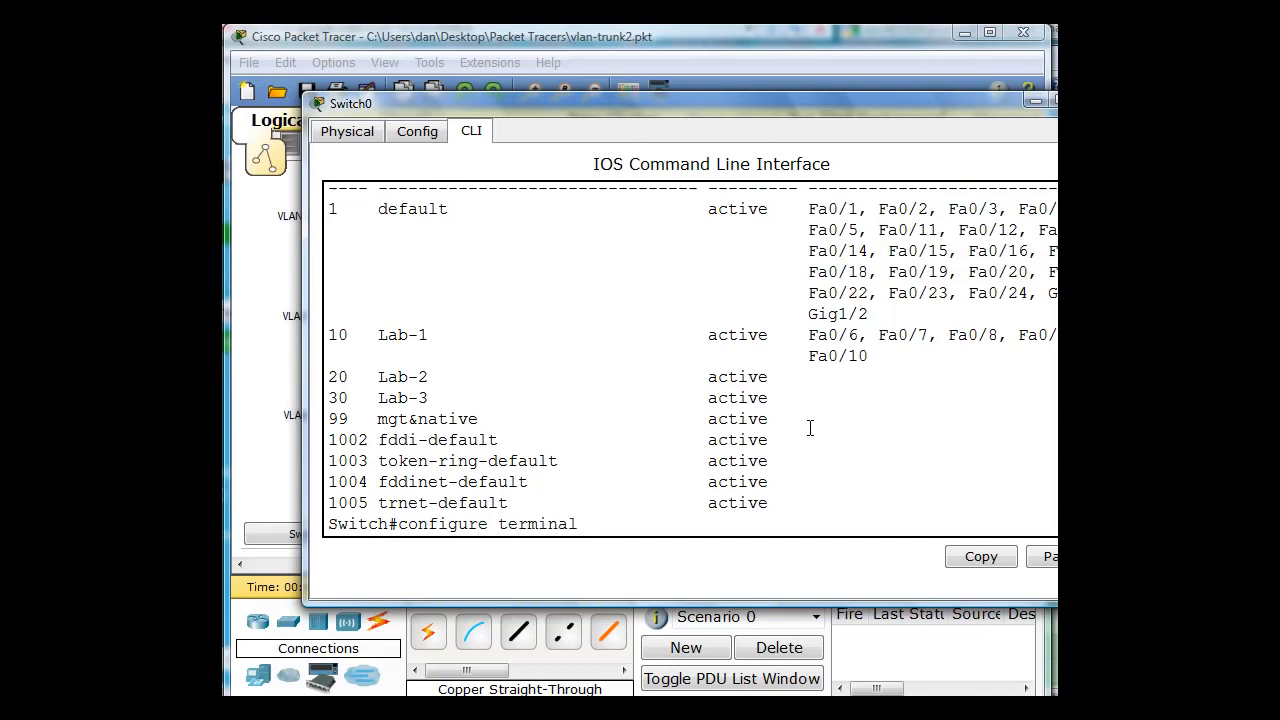
key(Return)
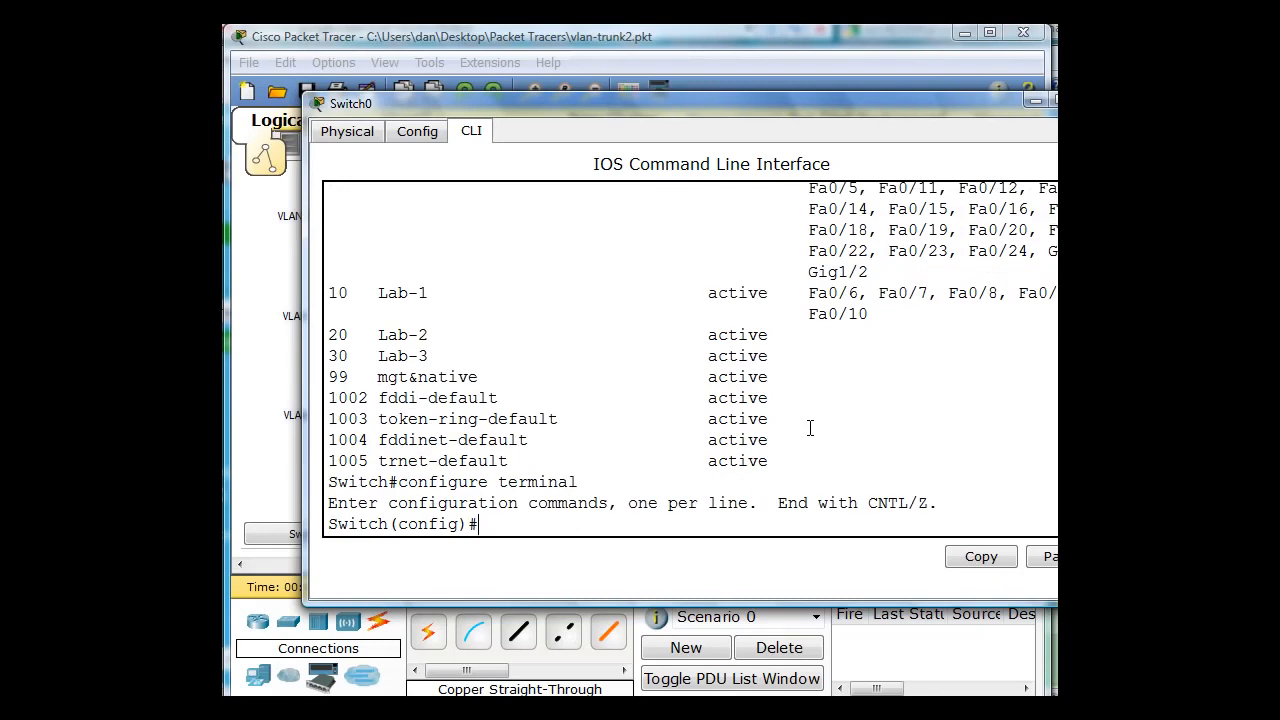
text(int fa0/11-17)
key(Return)
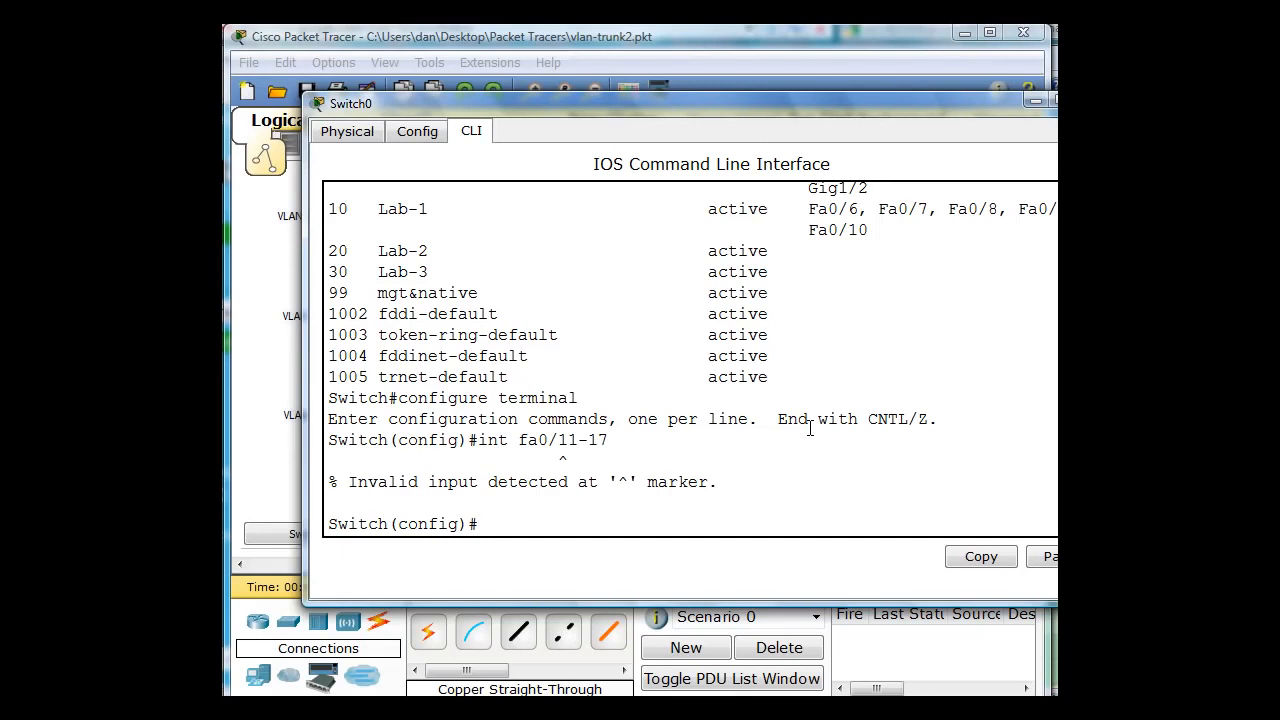
Correct the failed command to int range fa0/11-17 and run it to select those ports together
key(Up)
key(Left)
key(Left)
key(Left)
key(Left)
key(Left)
key(Left)
key(Left)
key(Left)
text(range)
key(Right)
key(Right)
key(Right)
key(Right)
key(Right)
key(Right)
key(Right)
key(Right)
key(Right)
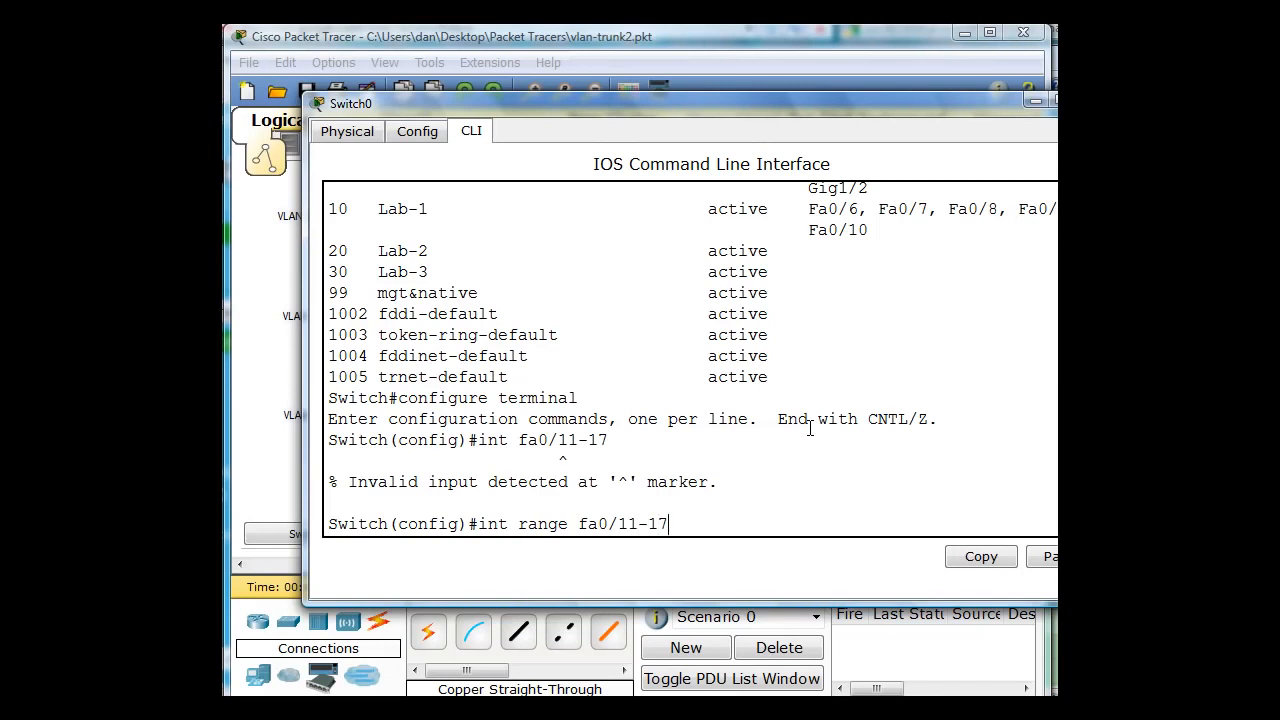
key(Return)
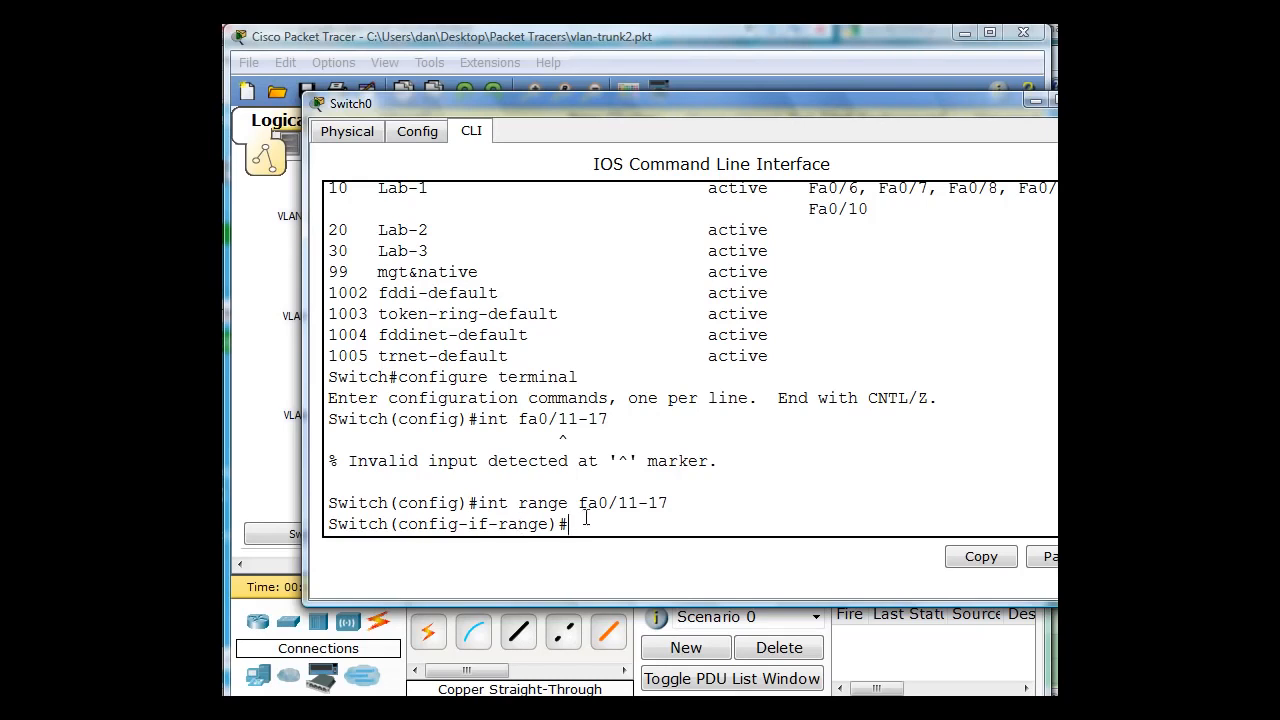
Set the fa0/11-17 range as access ports with switchport mode access
key(Up)
key(Up)
key(Up)
key(Up)
key(Up)
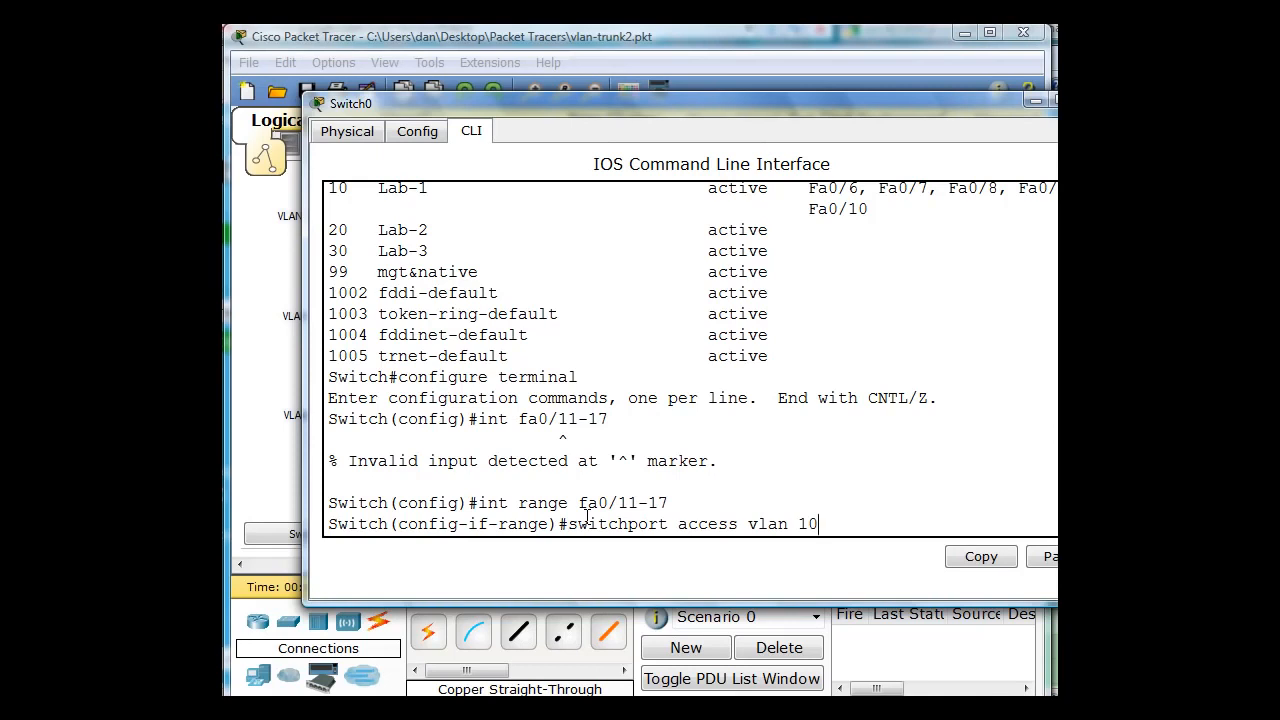
key(Up)
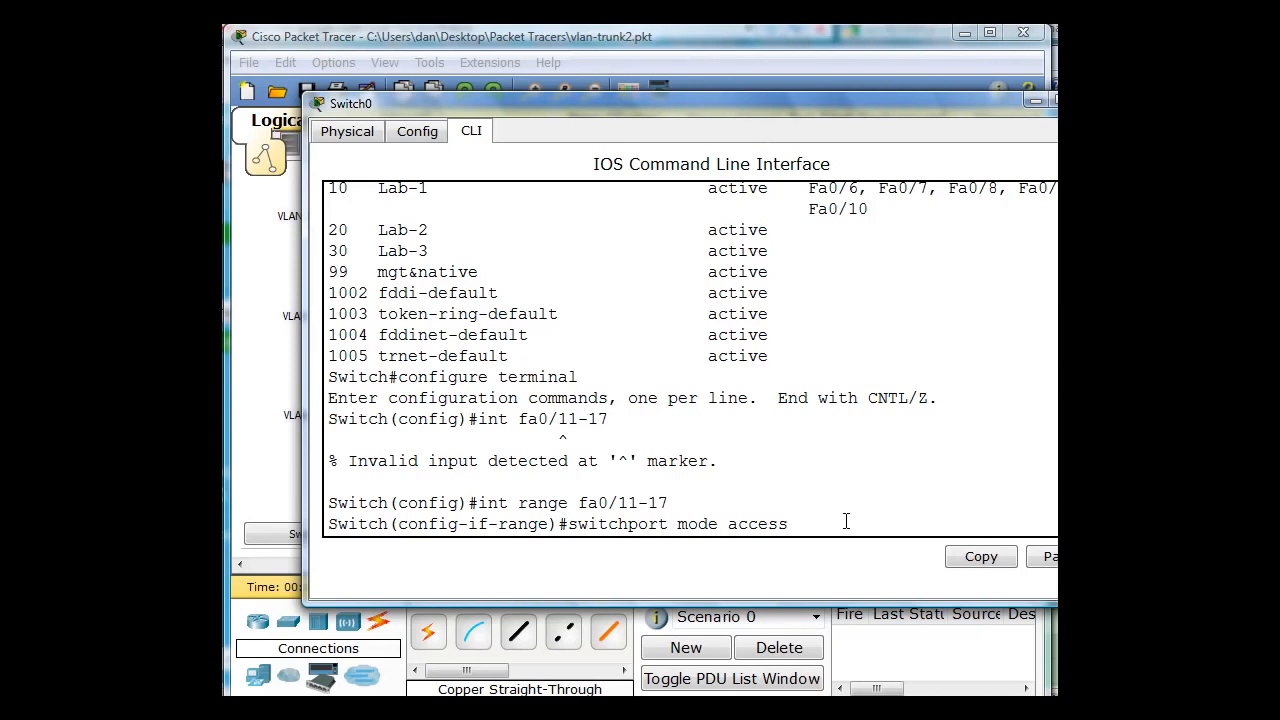
key(Return)
Assign the fa0/11-17 range to VLAN 20 with switchport access vlan 20
key(Up)
key(Up)
key(Up)
key(Up)
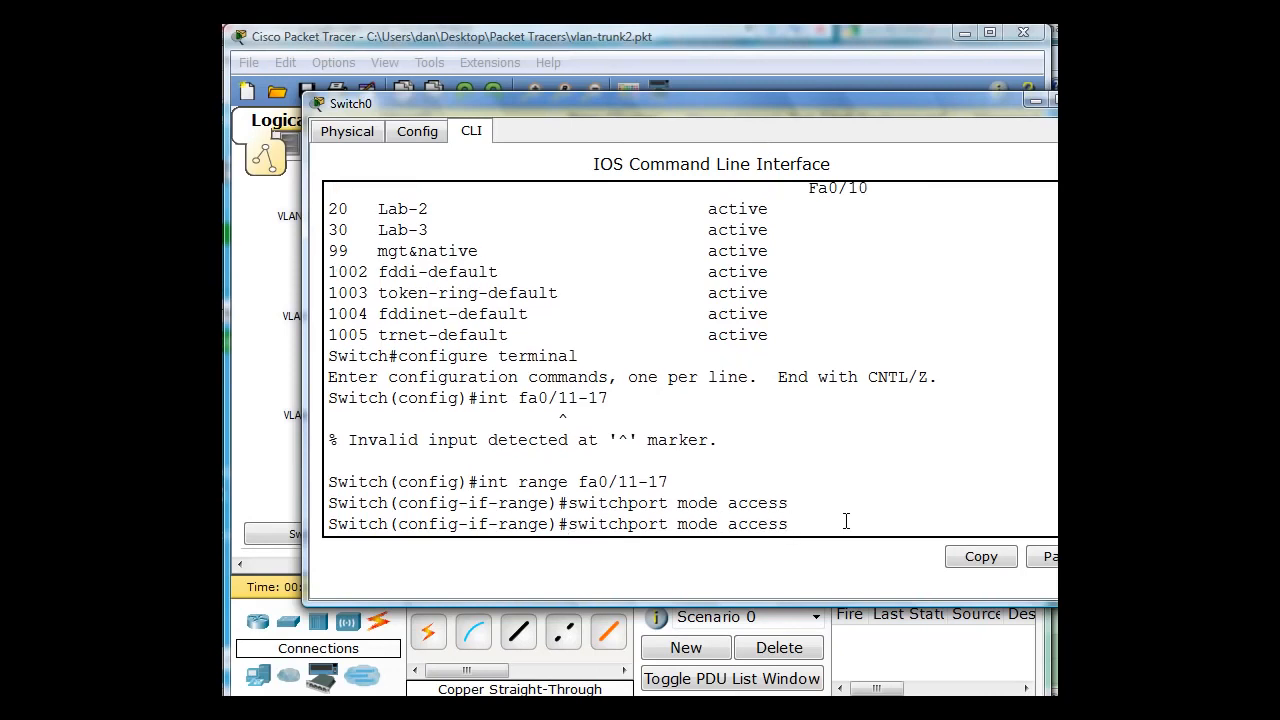
key(Up)
key(BackSpace)
key(BackSpace)
text(20)
key(Return)
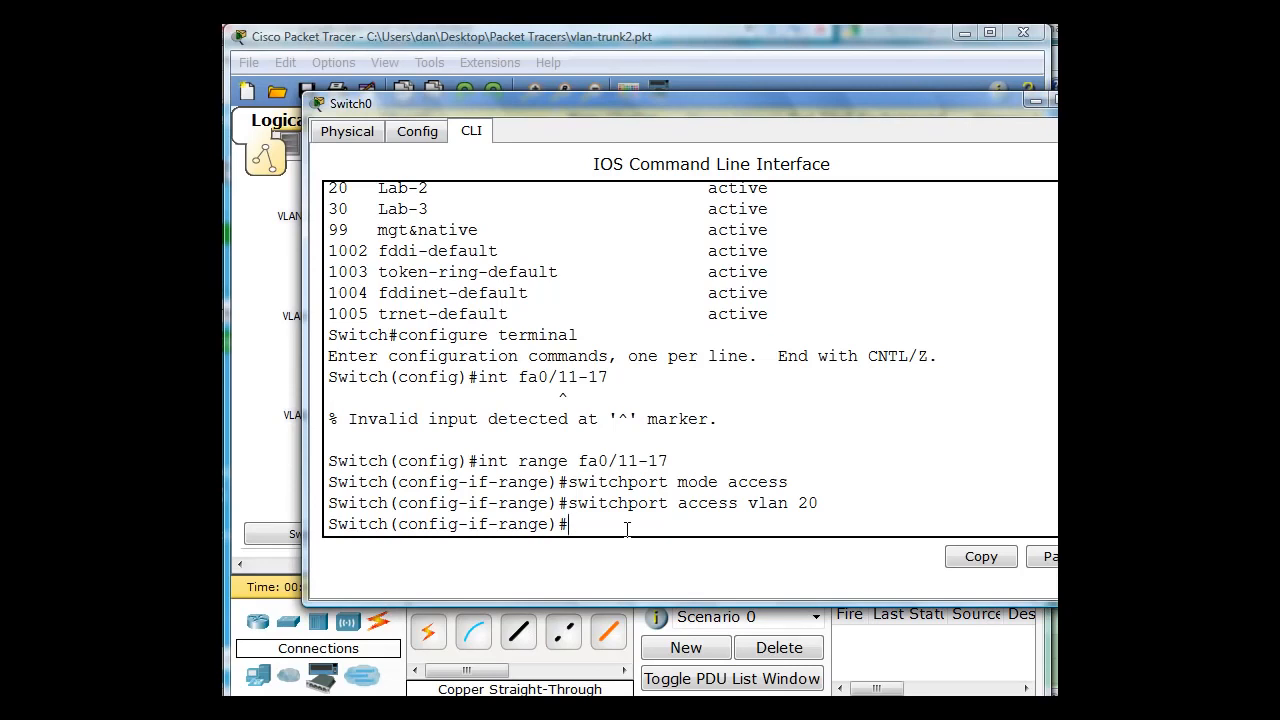
Select the next group of ports on Switch0 with int range fa0/18-23
key(Up)
key(Up)
key(Up)
key(BackSpace)
key(BackSpace)
key(BackSpace)
key(BackSpace)
text(8-23)
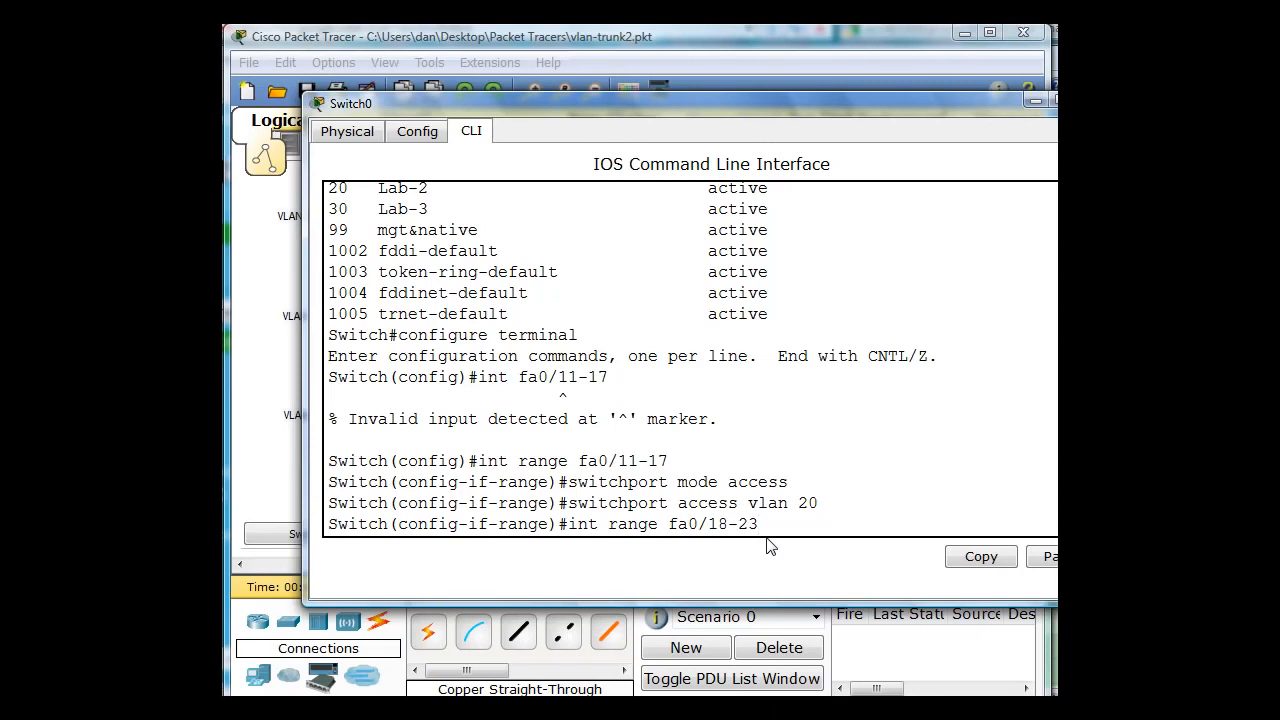
key(BackSpace)
text(4)
key(BackSpace)
text(3)
key(Return)
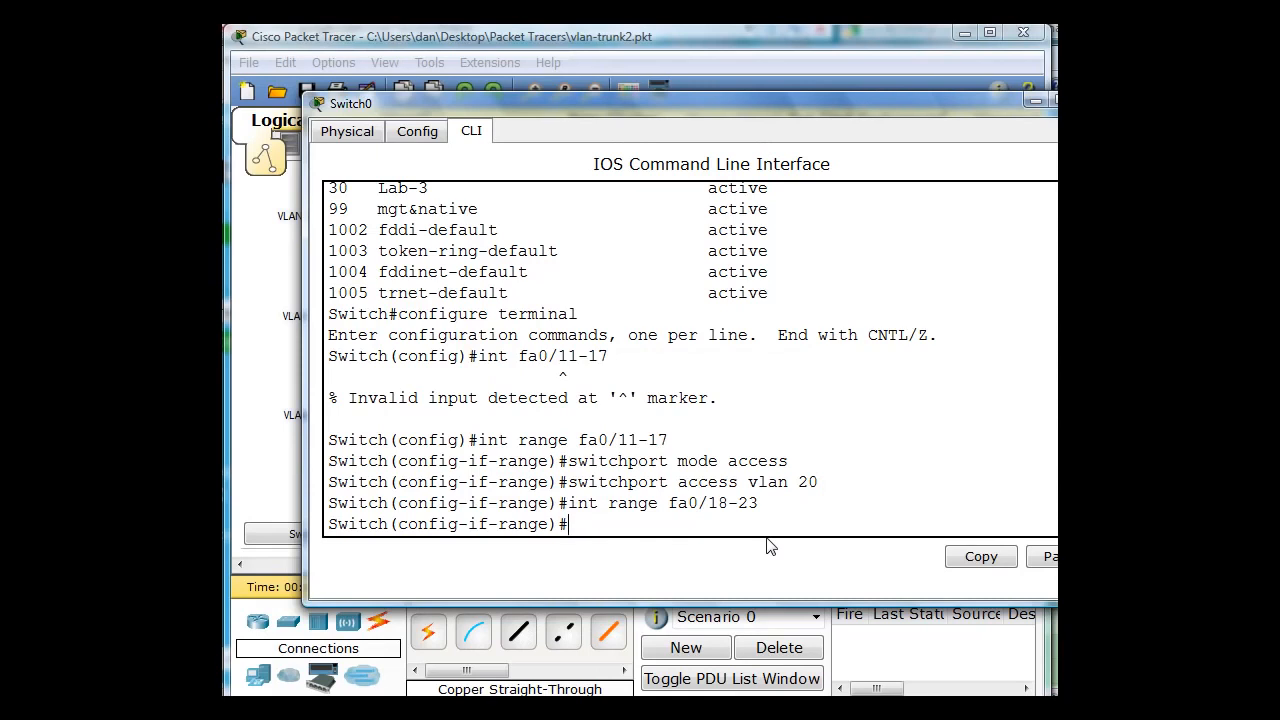
Set the fa0/18-23 range as access ports with switchport mode access
key(Up)
key(Up)
key(Up)
key(Return)
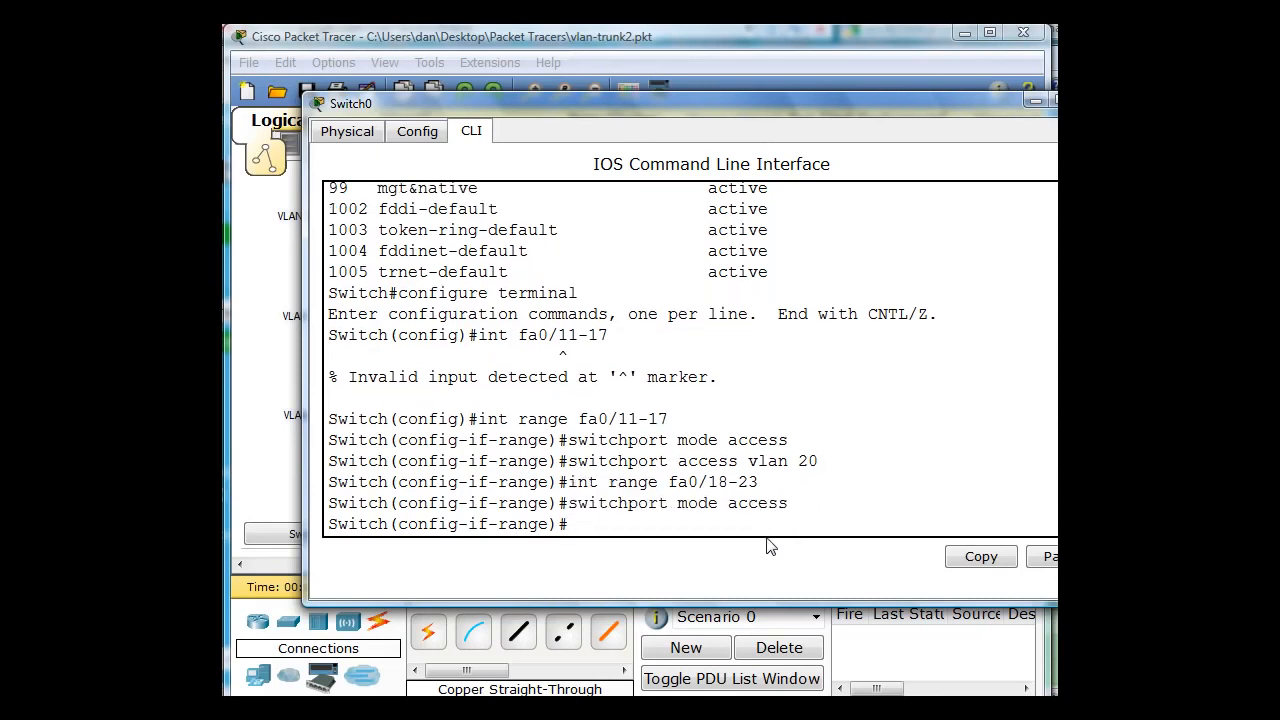
Assign the fa0/18-23 range to VLAN 30 with switchport access vlan 30
key(Up)
key(Up)
key(Up)
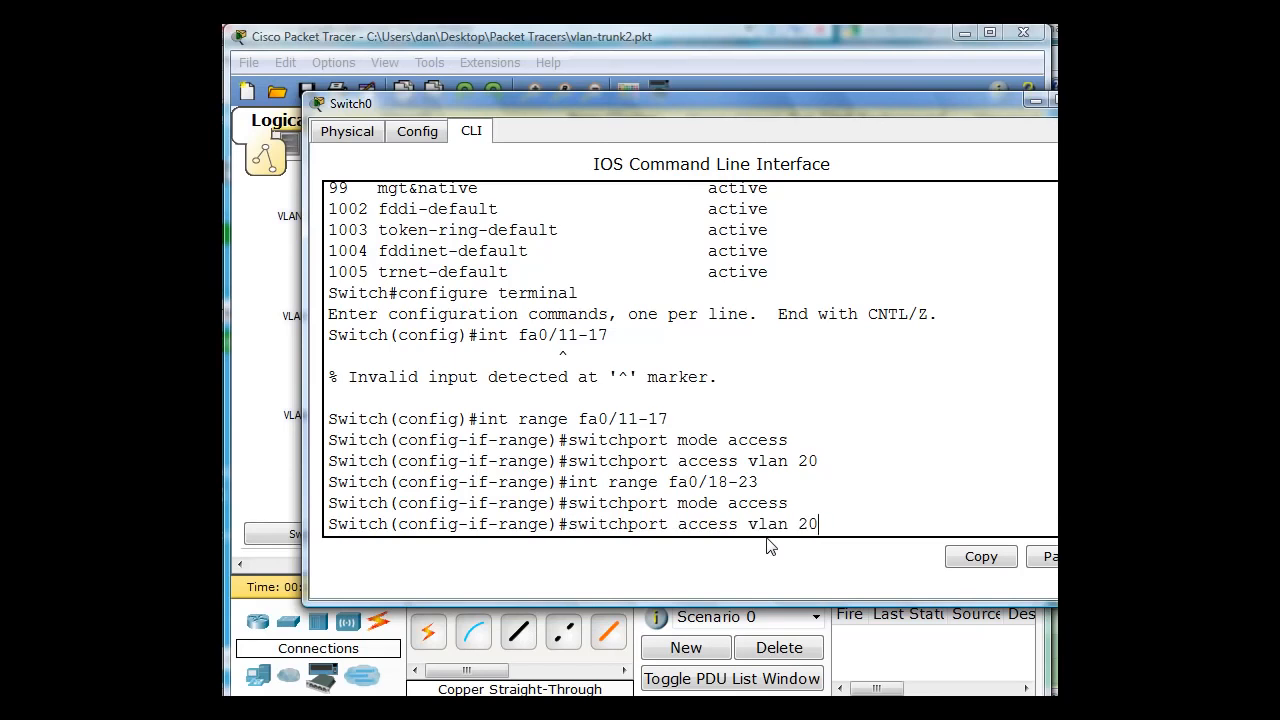
key(BackSpace)
key(BackSpace)
text(30)
key(Return)
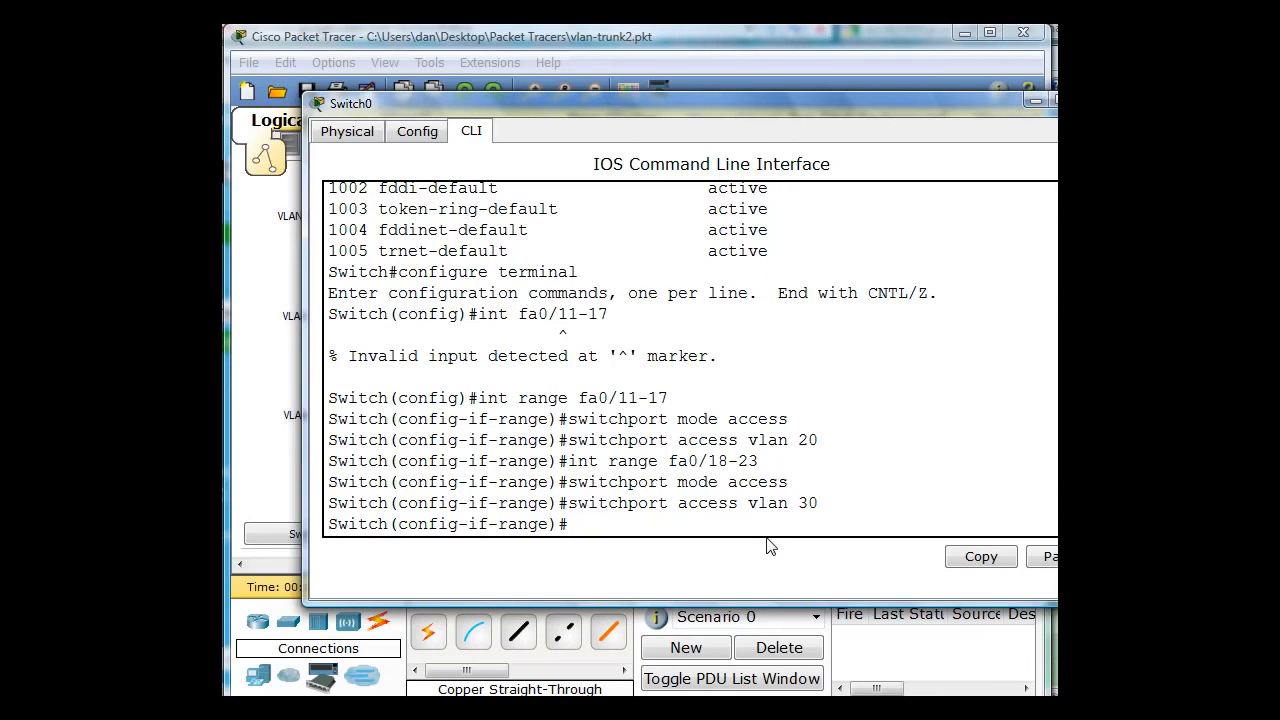
Select interface fa0/24 and set it as an access port with switchport mode access
text(int fa0/24)
key(Return)
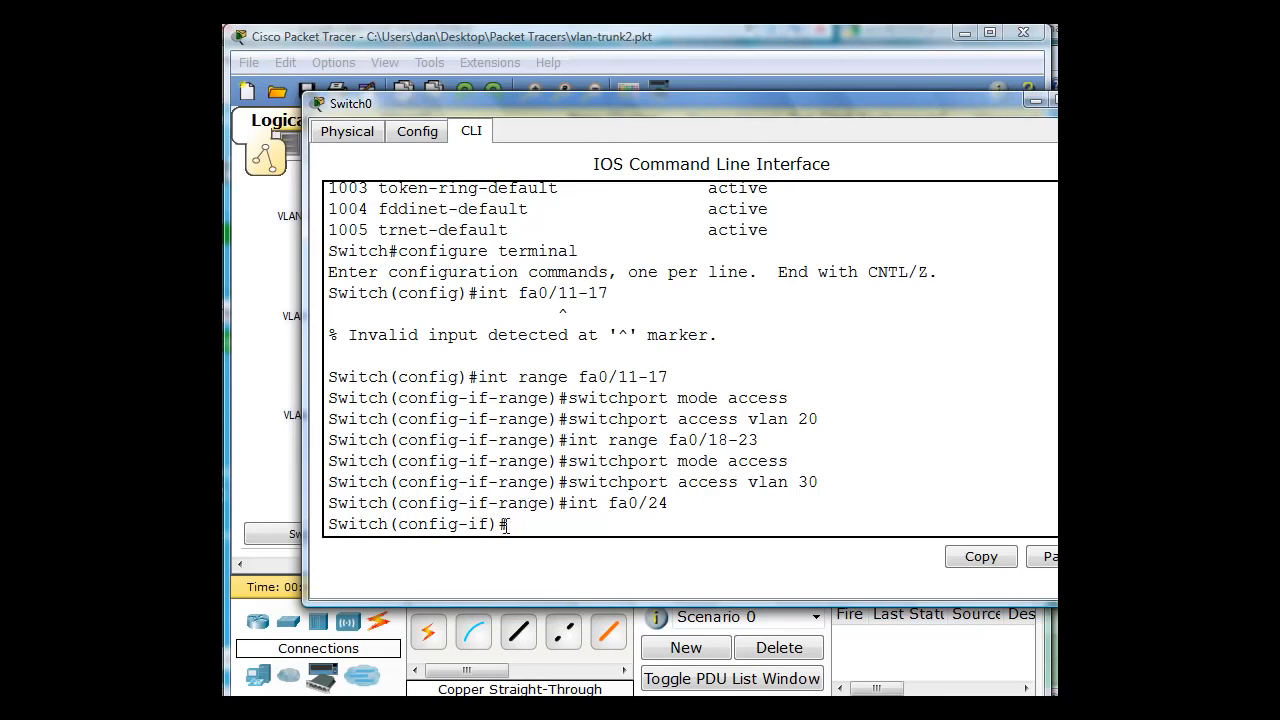
text(switchport access vlan 30)
key(Up)
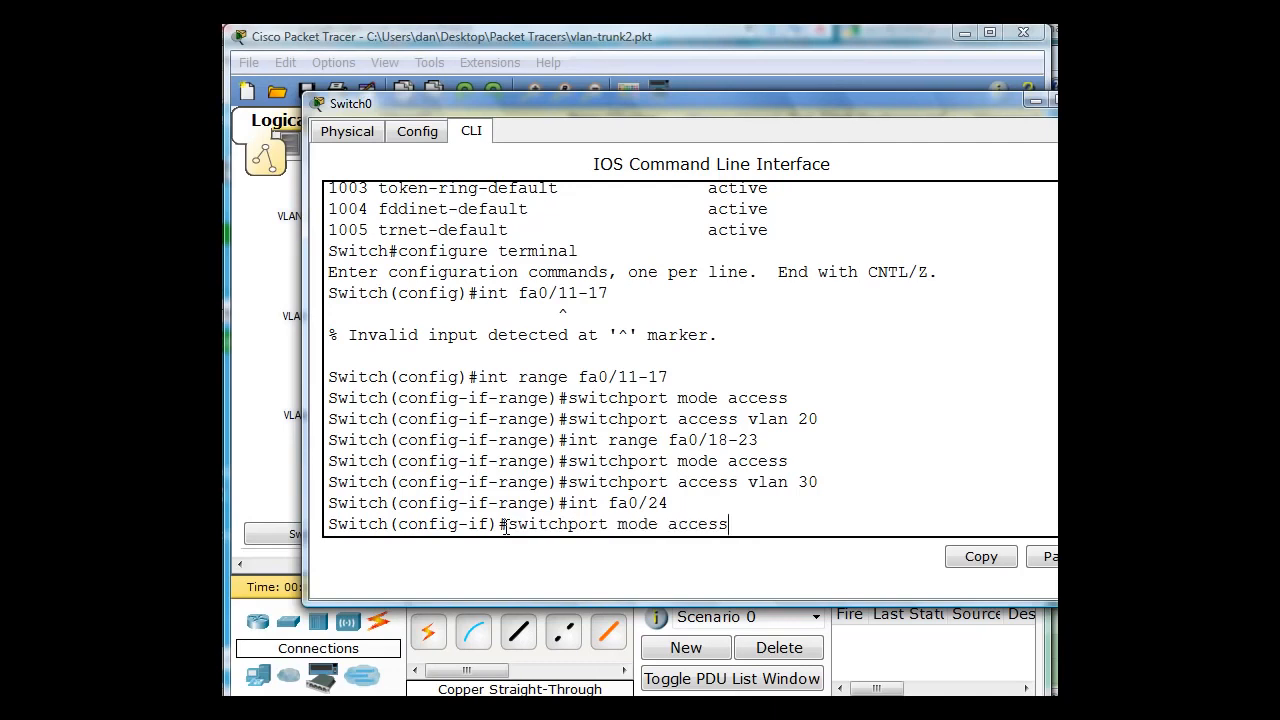
key(Return)
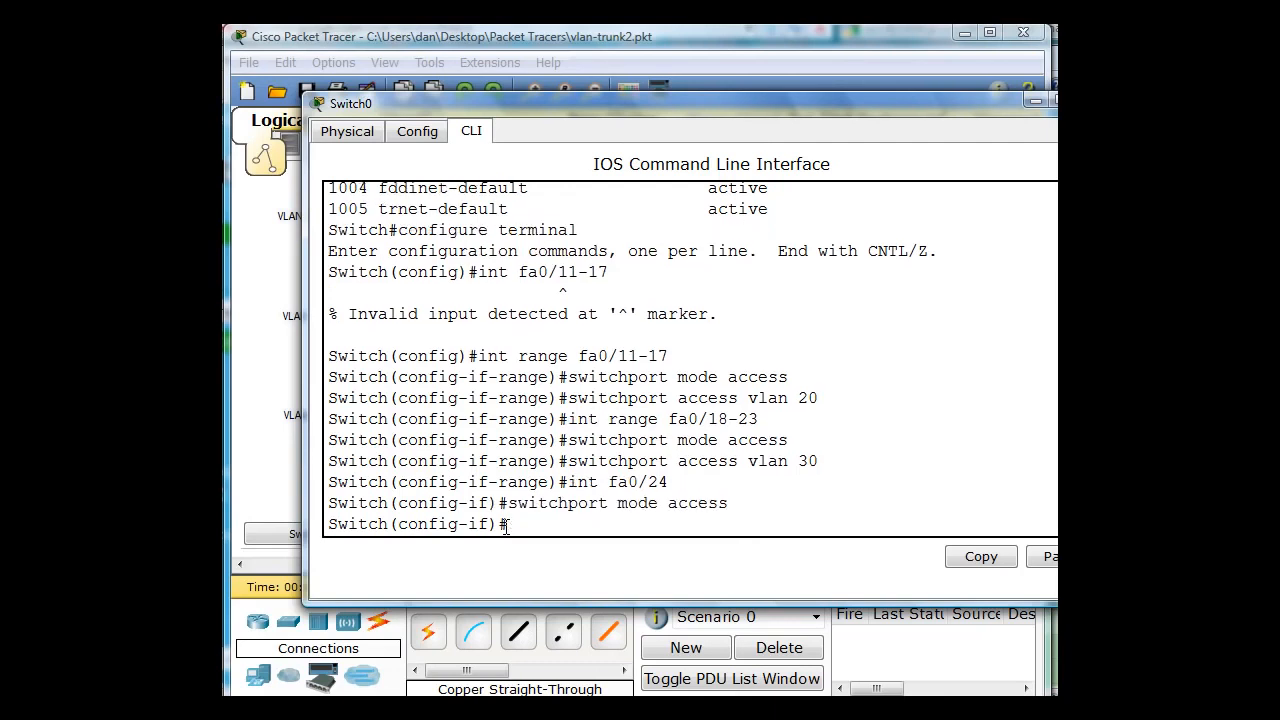
Assign fa0/24 to VLAN 99 with switchport access vlan 99, and return to privileged mode with end
key(Up)
key(Up)
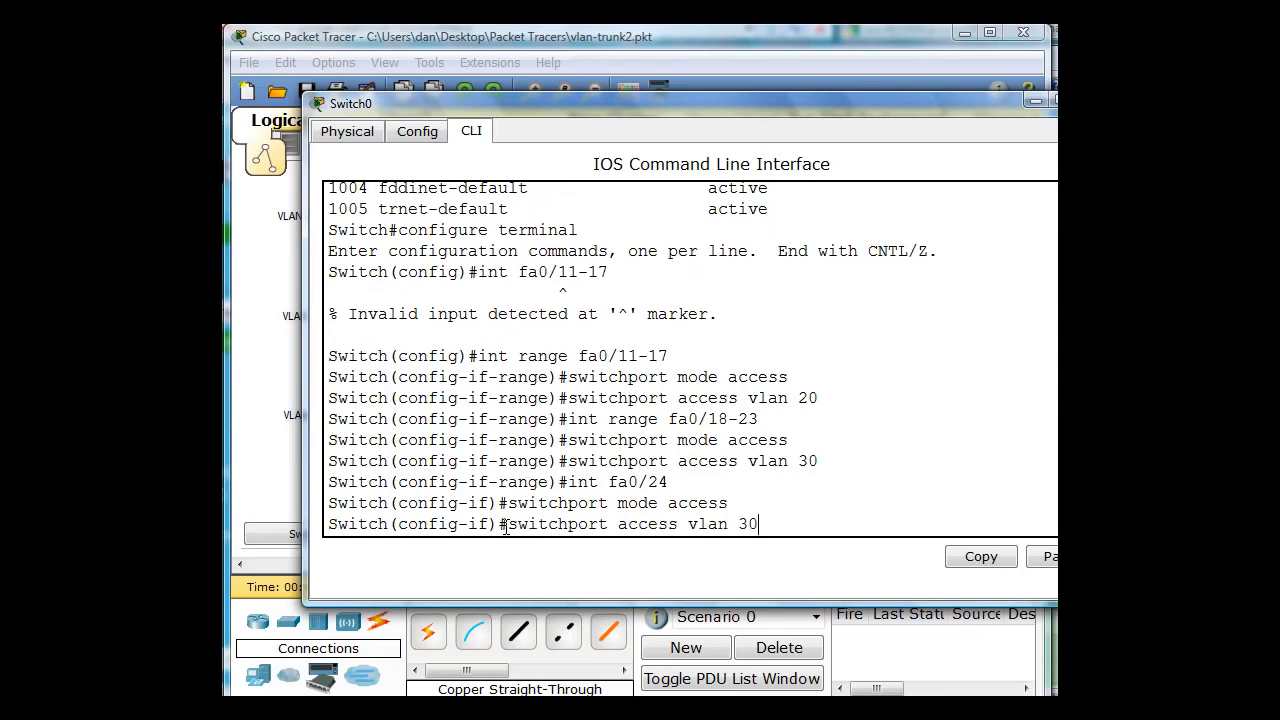
key(BackSpace)
key(BackSpace)
text(99)
key(Return)
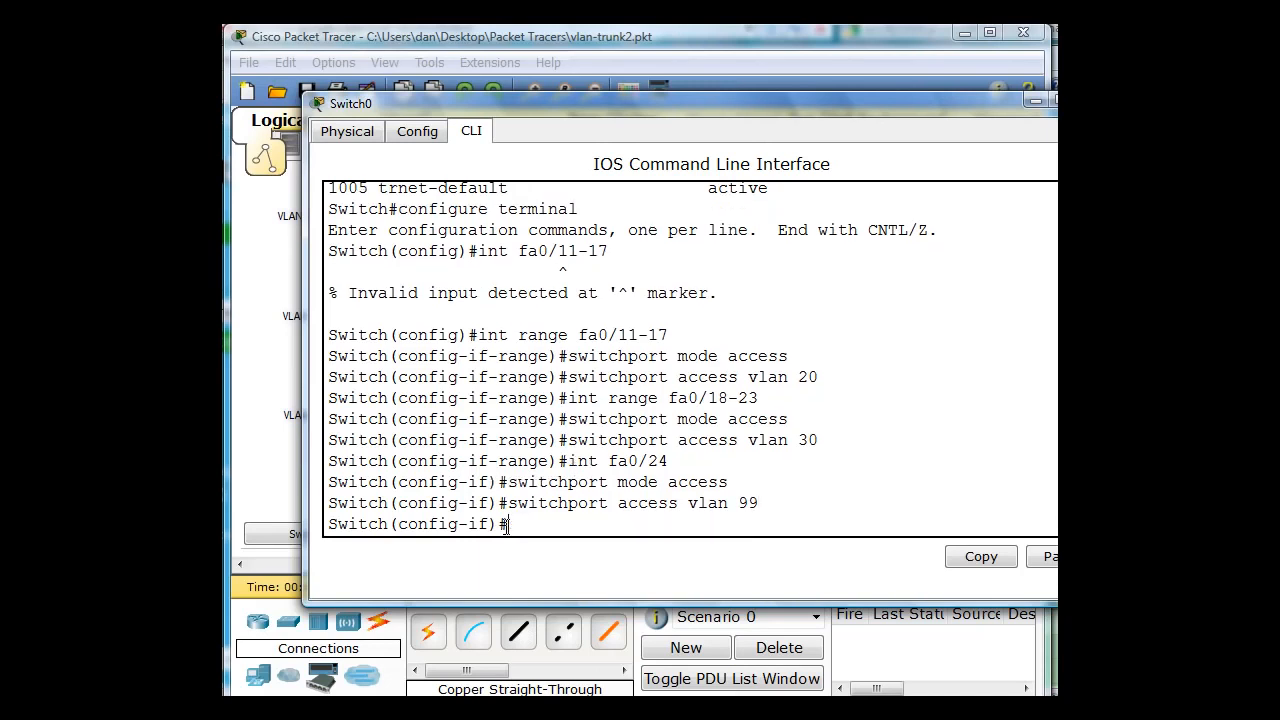
text(end)
key(Return)
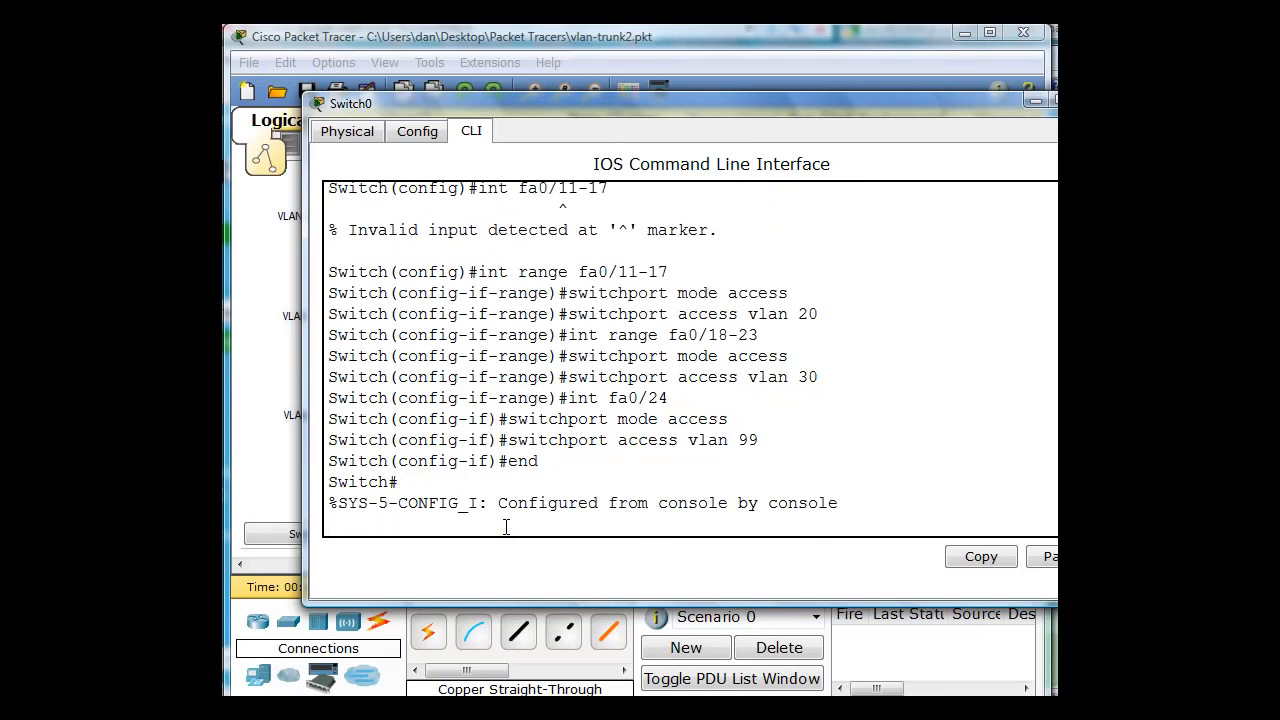
key(Return)
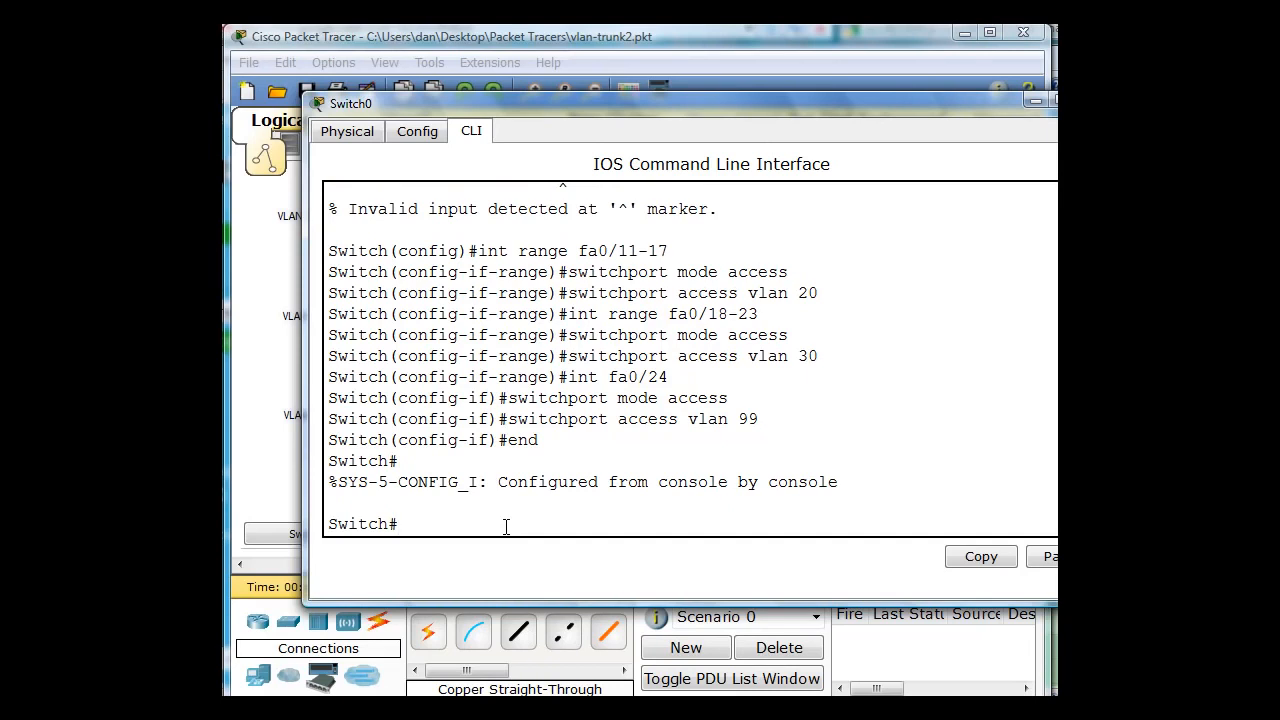
Display Switch0's VLAN list again to check the port assignments of every VLAN
key(Up)
key(Up)
key(Up)
key(Return)
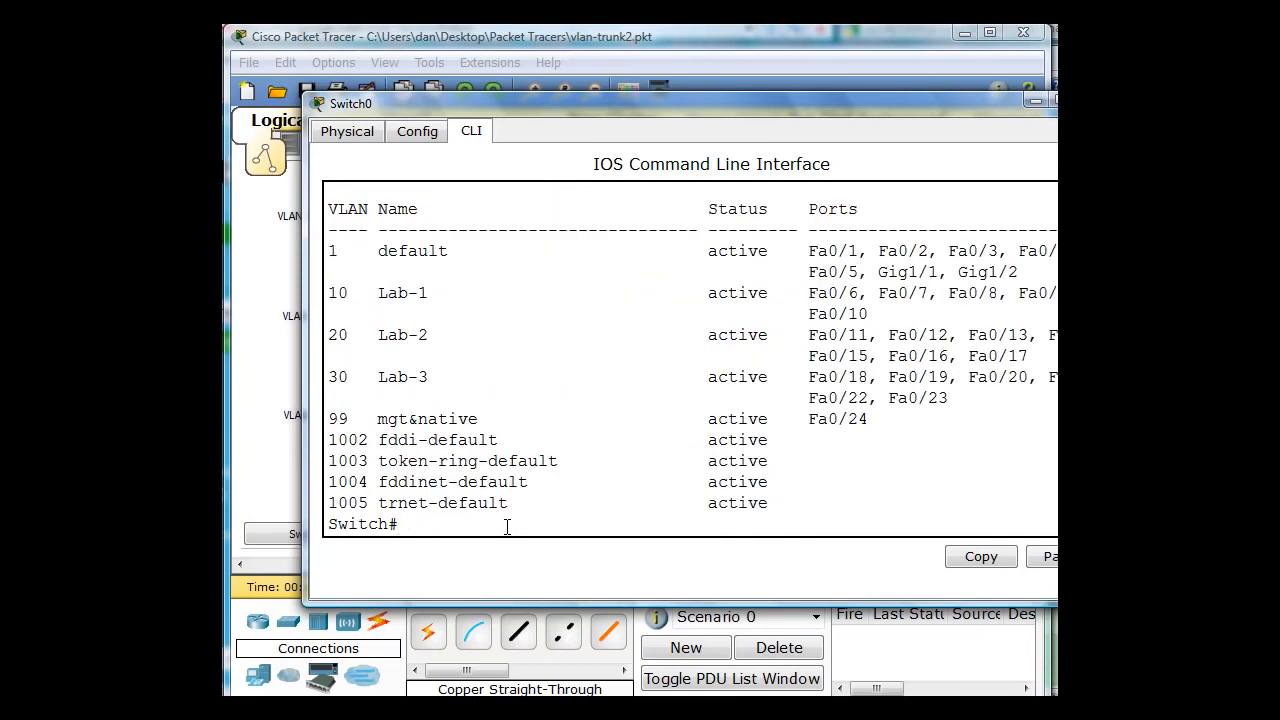